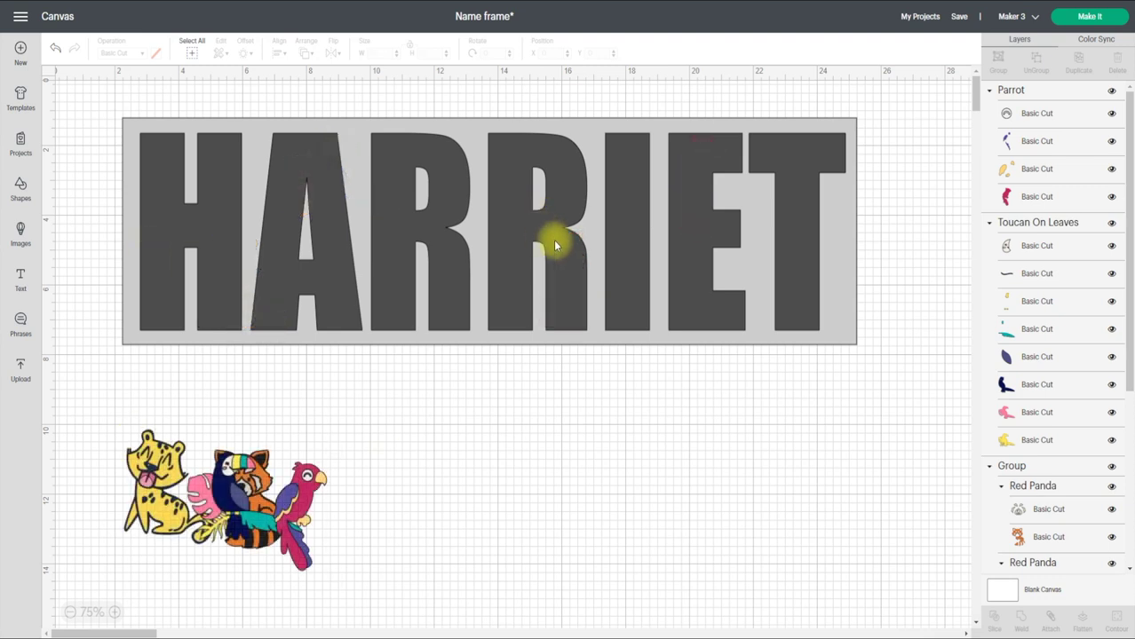
- Drag the parrot and toucan clear of the animal cluster, then open the Images library
click(537, 122)
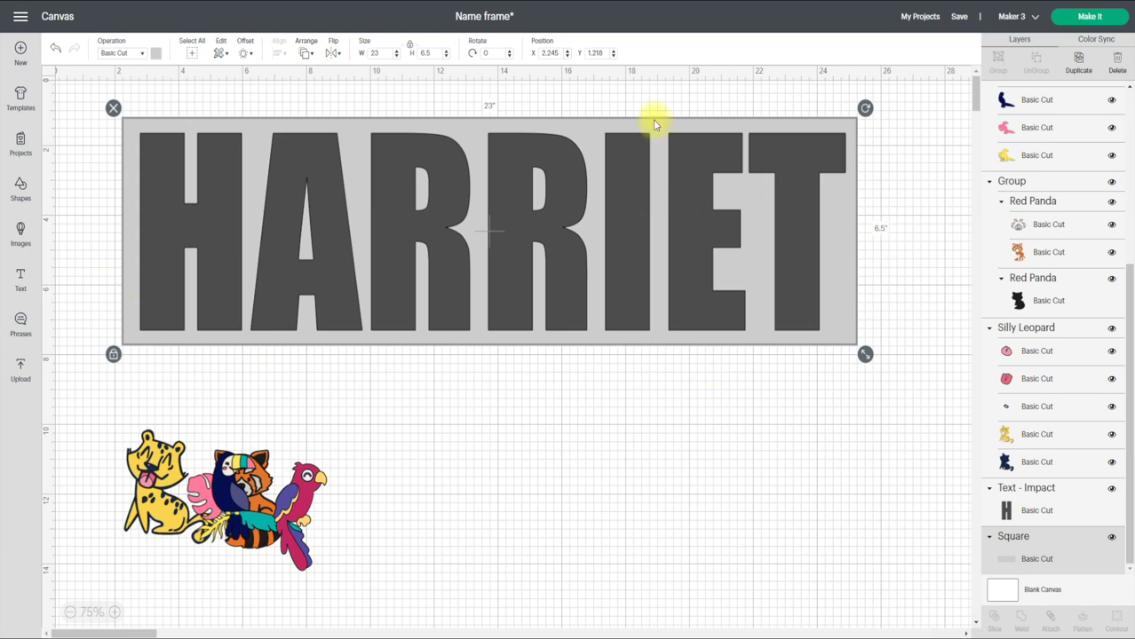
click(555, 223)
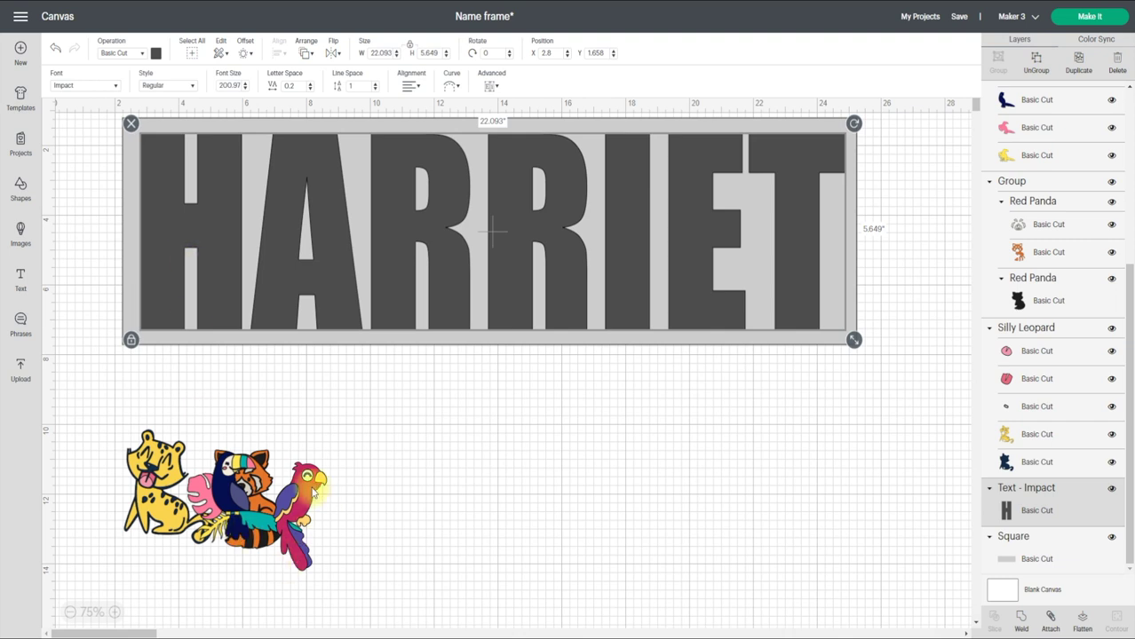
drag(334, 468, 443, 411)
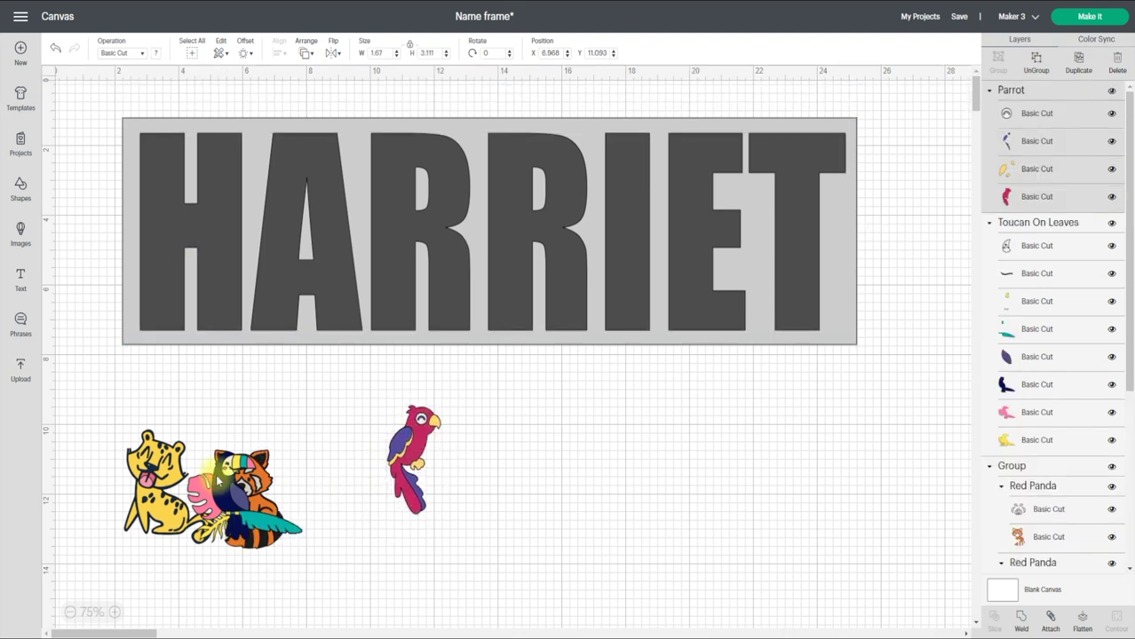
drag(218, 480, 501, 476)
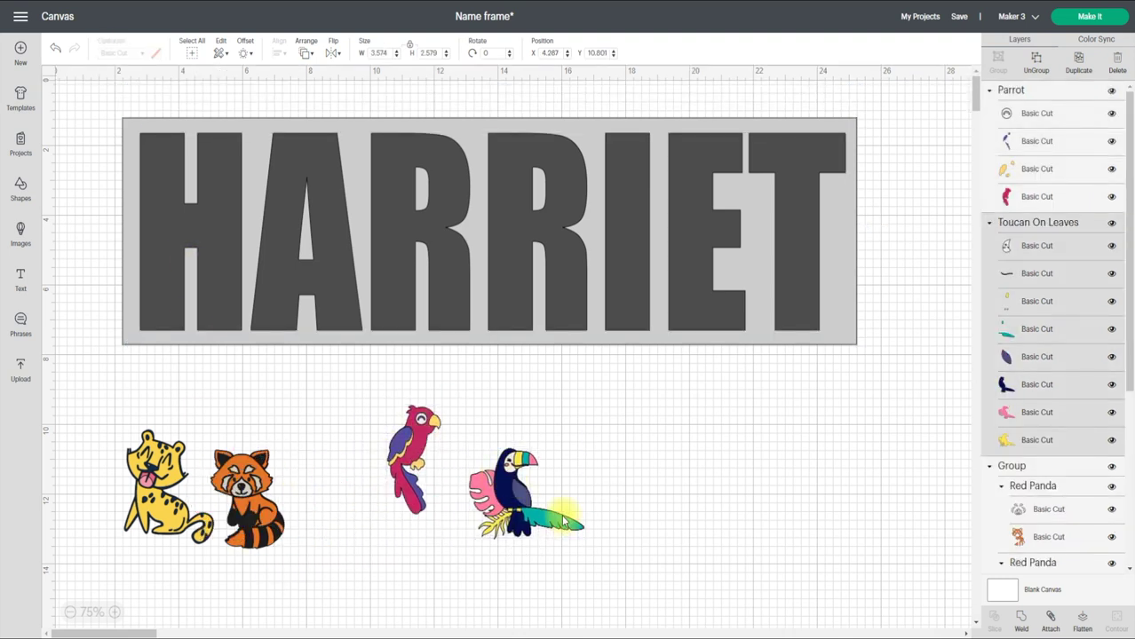
click(524, 486)
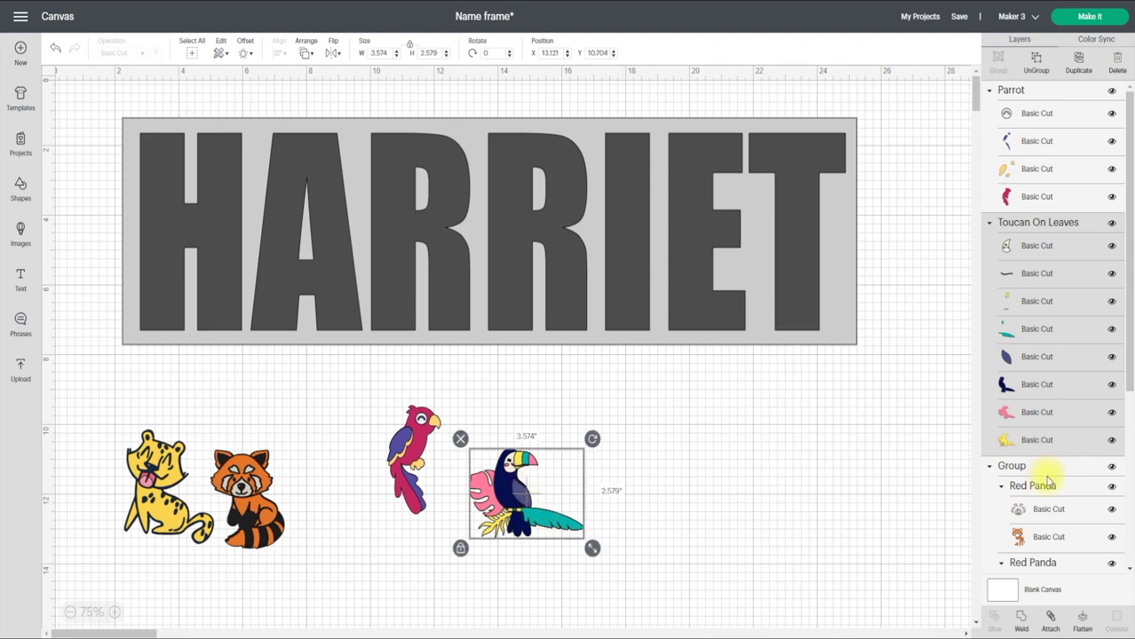
click(269, 484)
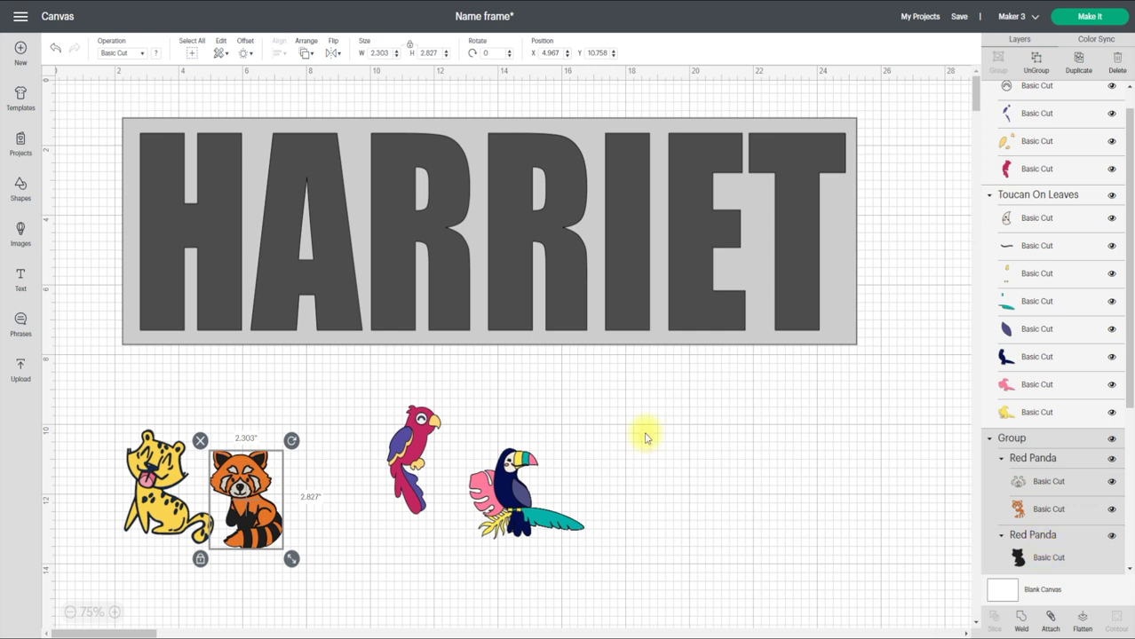
click(20, 235)
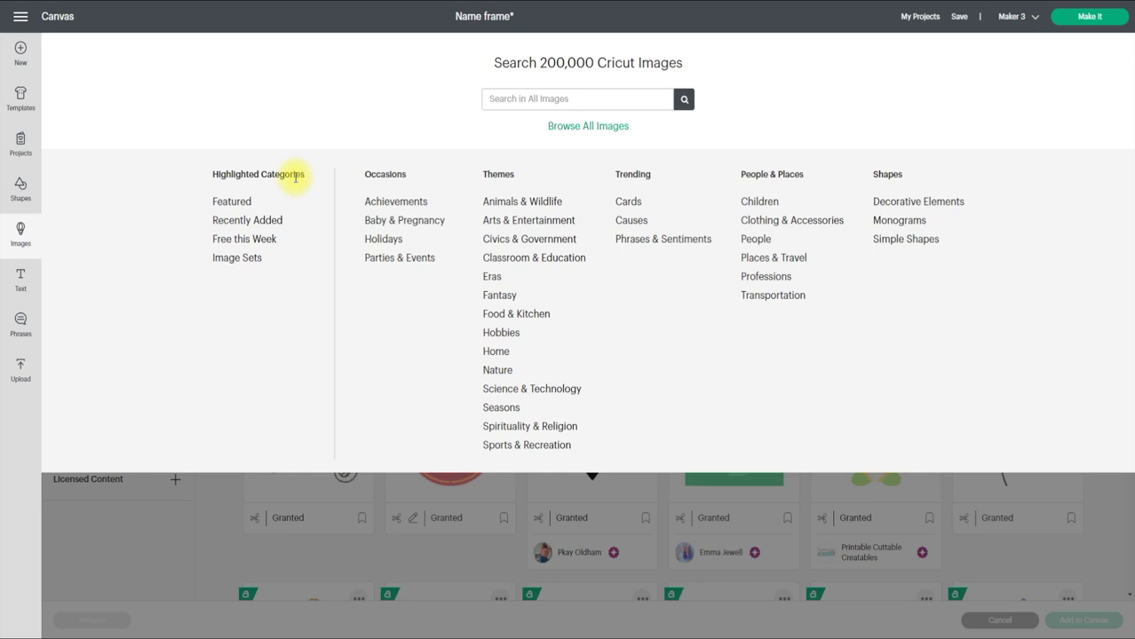
- Search Image Sets for CRITTERS and open the Create A Critter set
click(244, 260)
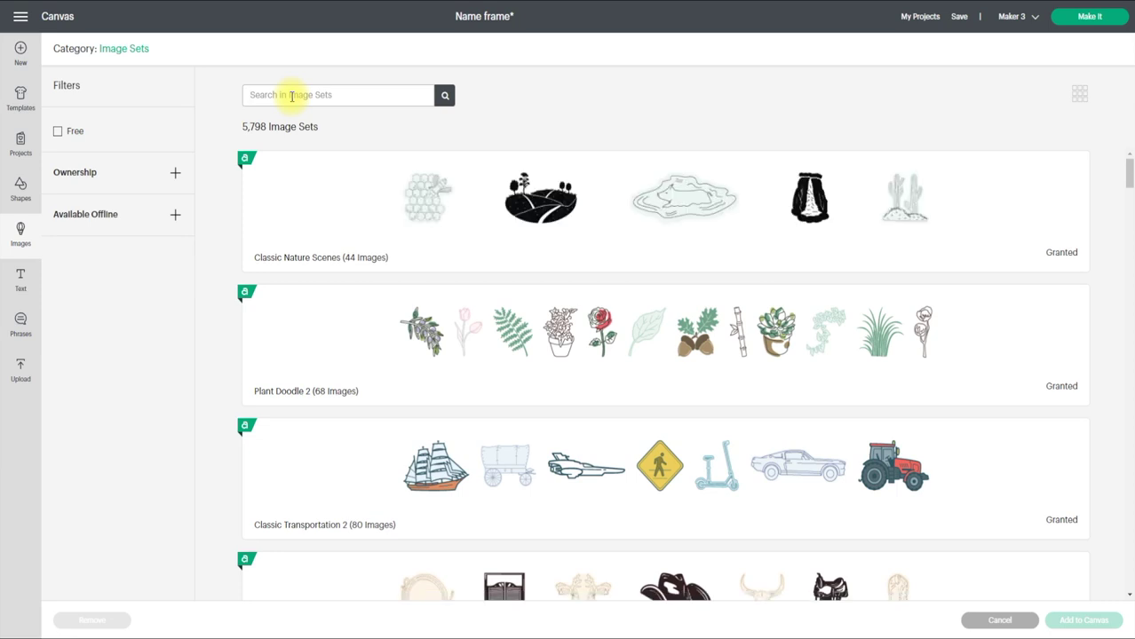
text(CRITTERS)
key(Return)
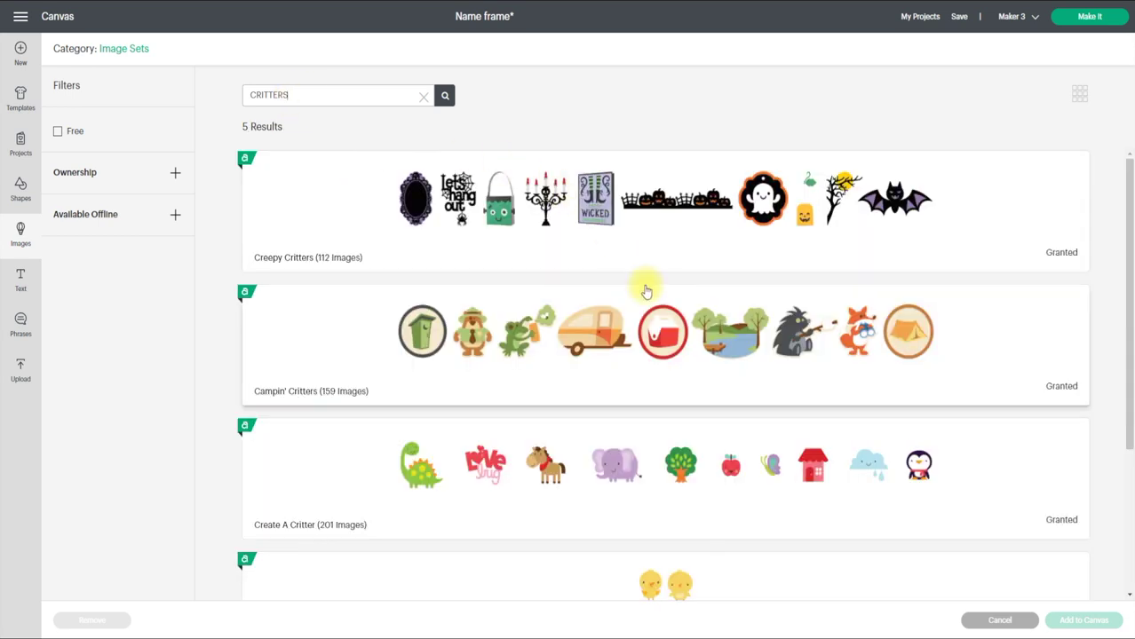
scroll(746, 461, down, 3)
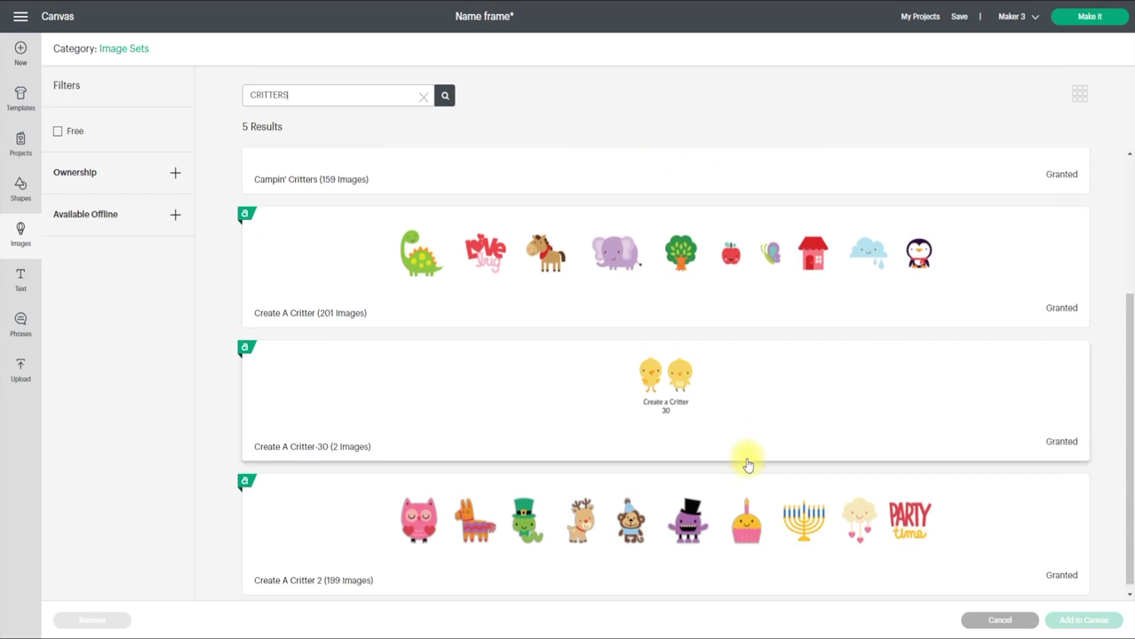
scroll(747, 462, up, 1)
scroll(747, 462, up, 1)
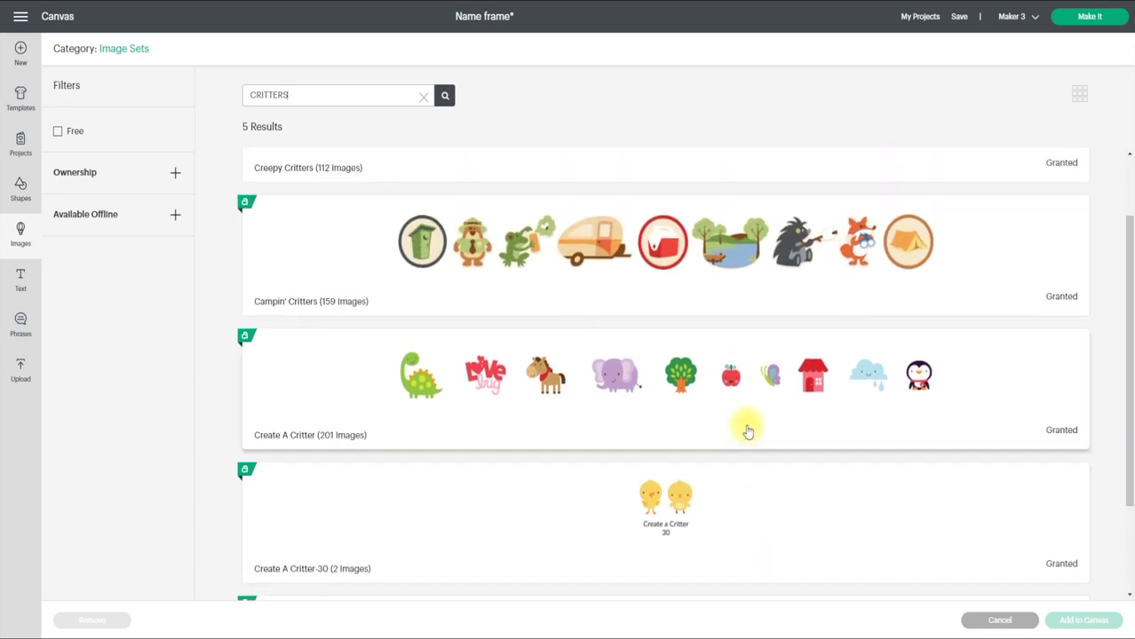
click(693, 400)
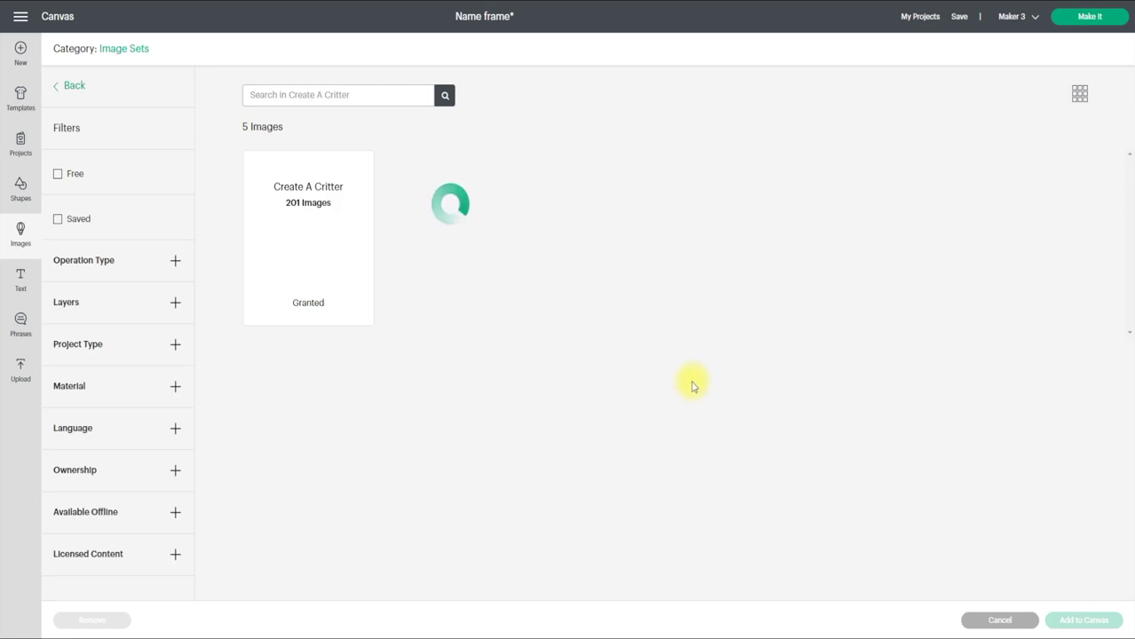
- Pick the hippo, grass, vines, elephant and zebra images and add them to the canvas
scroll(569, 293, down, 2)
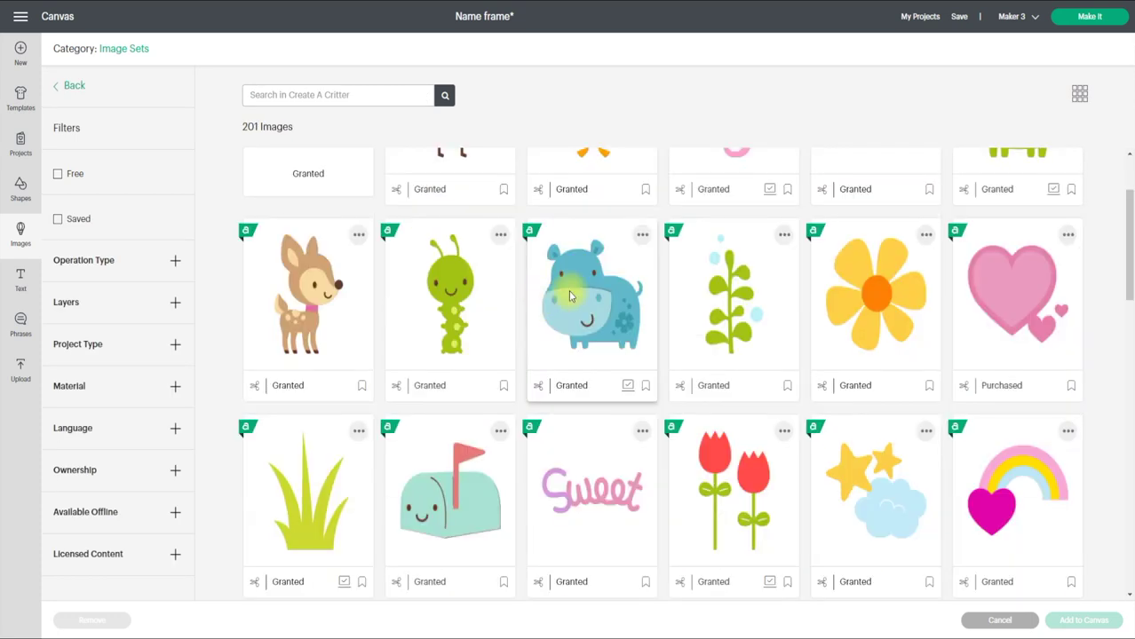
click(568, 289)
scroll(728, 293, down, 3)
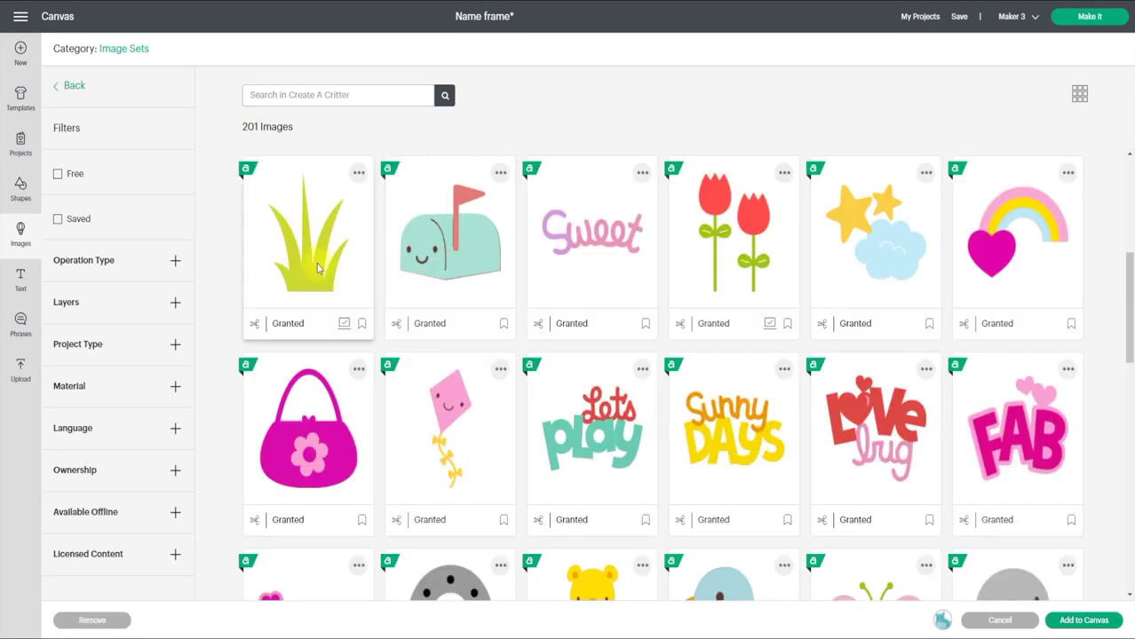
click(317, 268)
scroll(701, 352, down, 6)
click(609, 448)
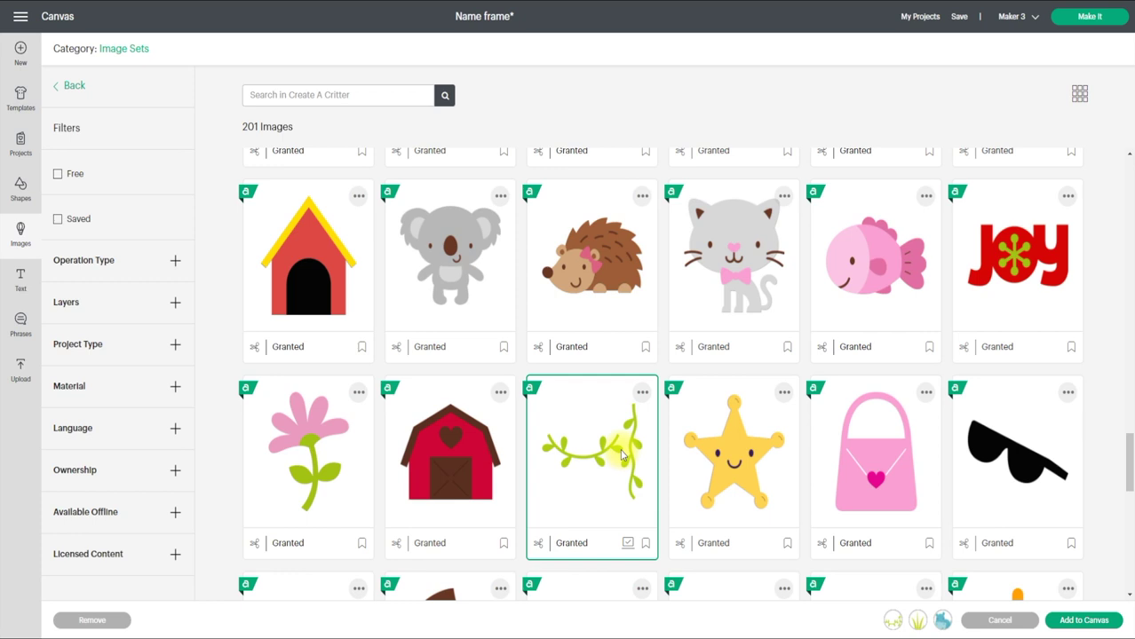
scroll(751, 408, down, 7)
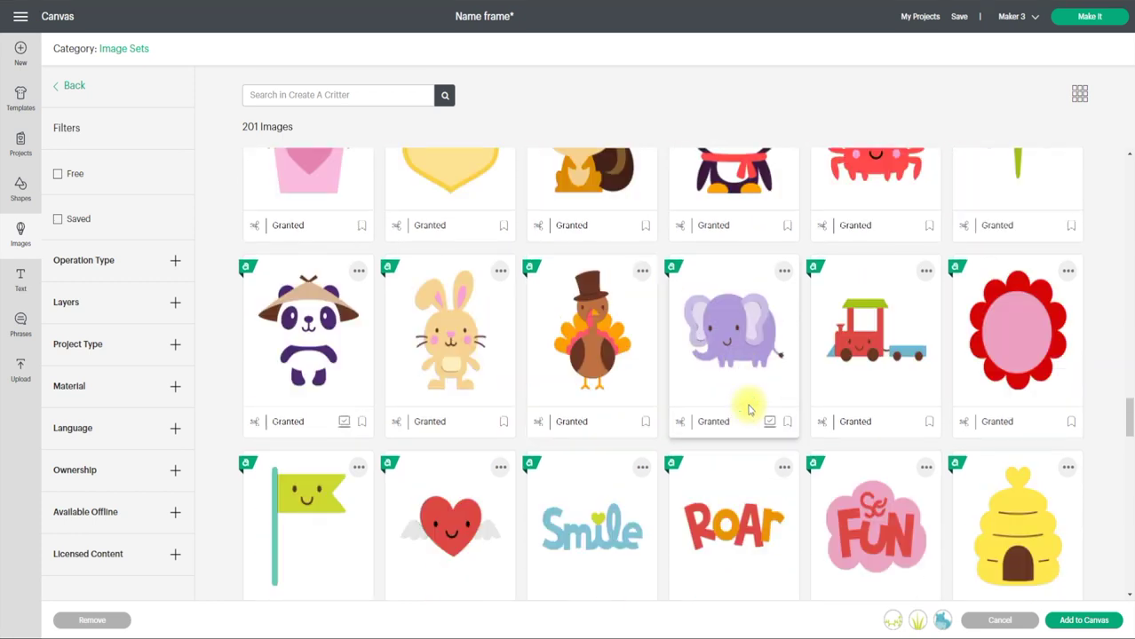
click(735, 349)
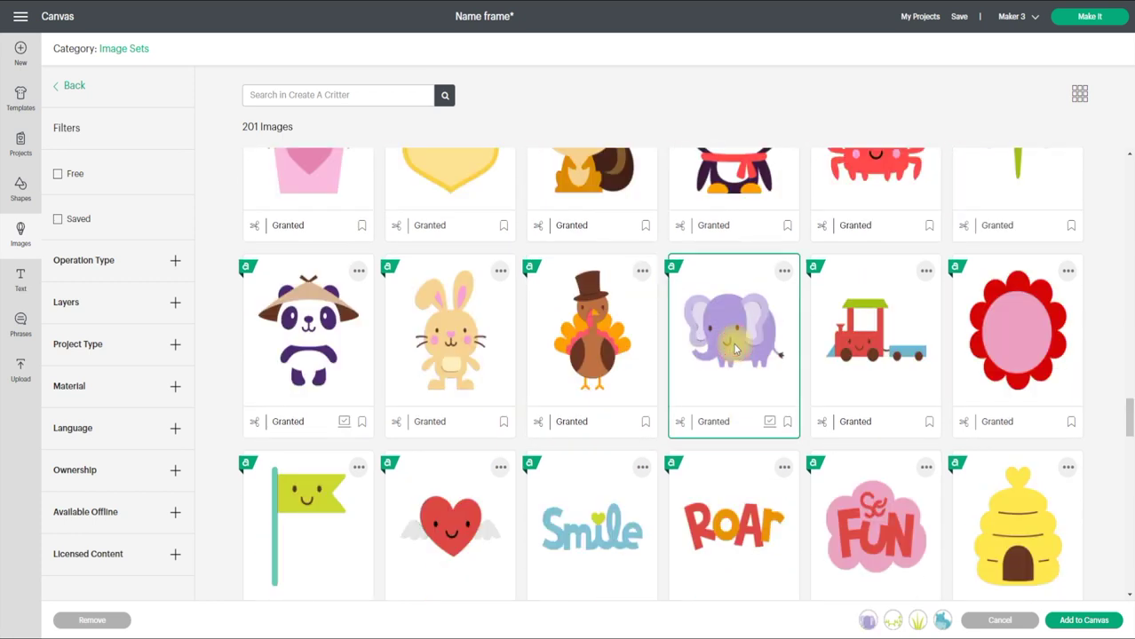
scroll(735, 349, down, 5)
click(579, 312)
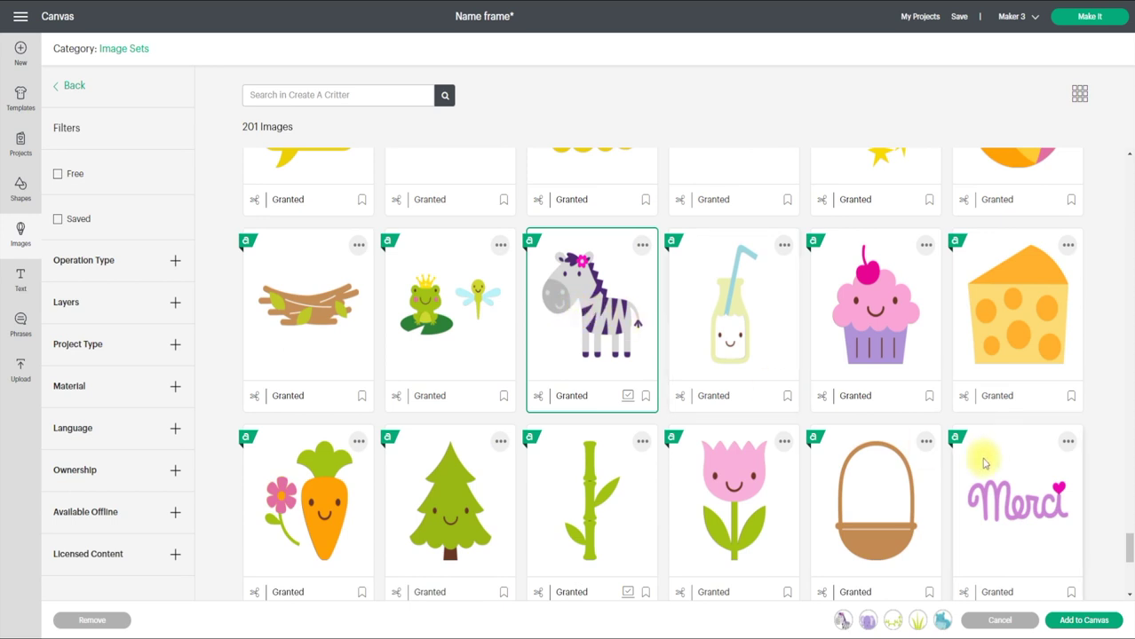
click(1085, 619)
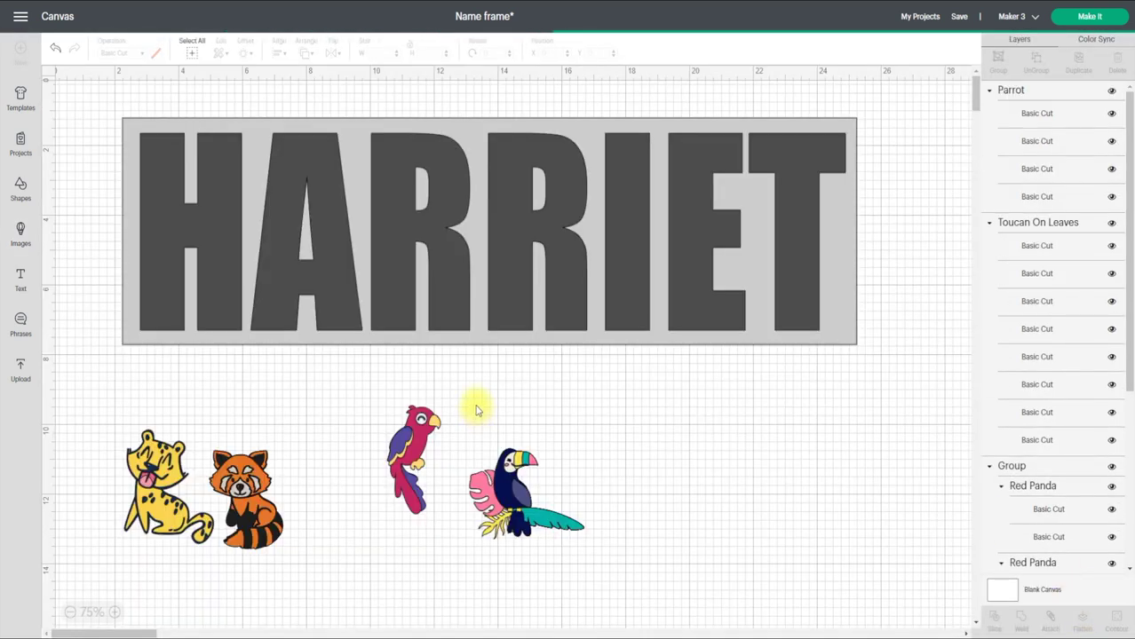
- Place the leopard on the H, the red panda on the name, and bring the vines closer
drag(160, 444, 216, 284)
drag(261, 485, 581, 244)
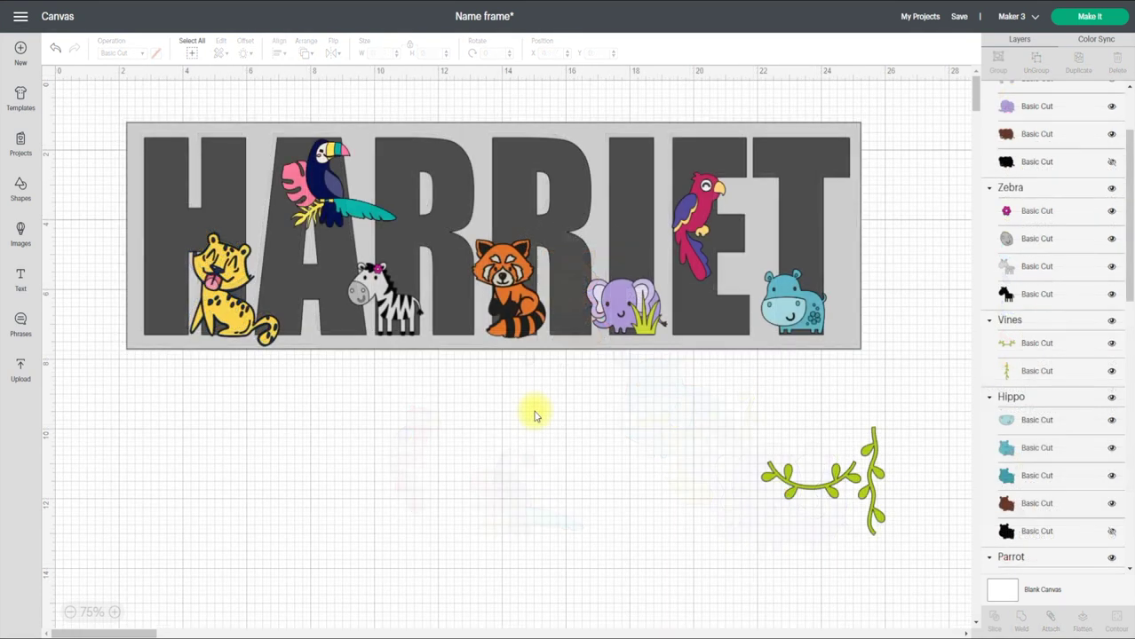
click(868, 465)
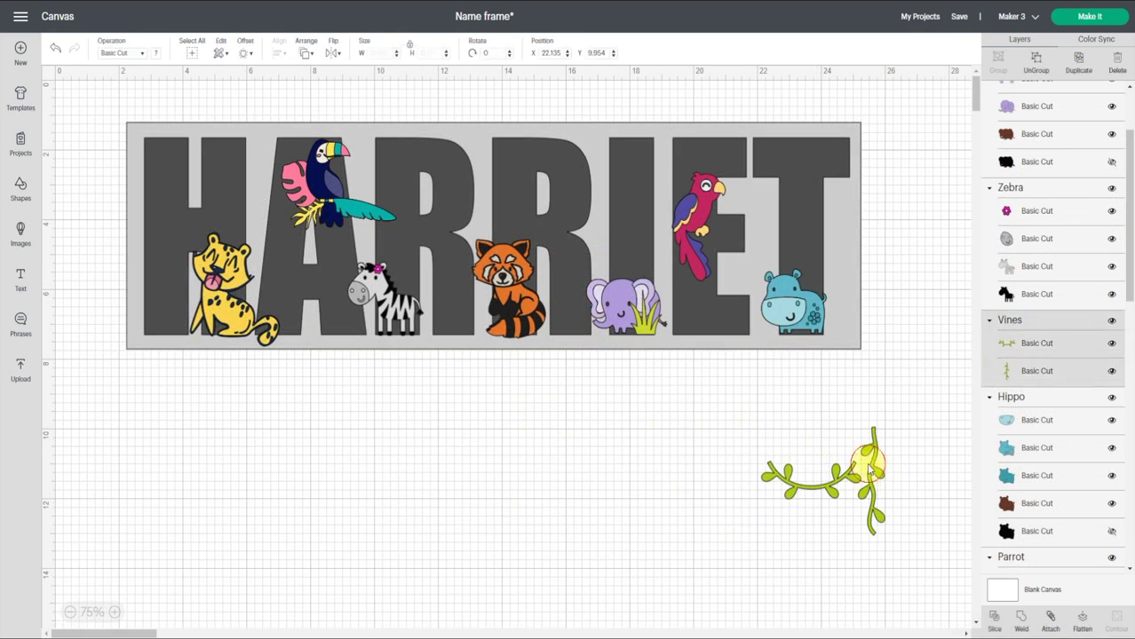
drag(868, 465, 736, 431)
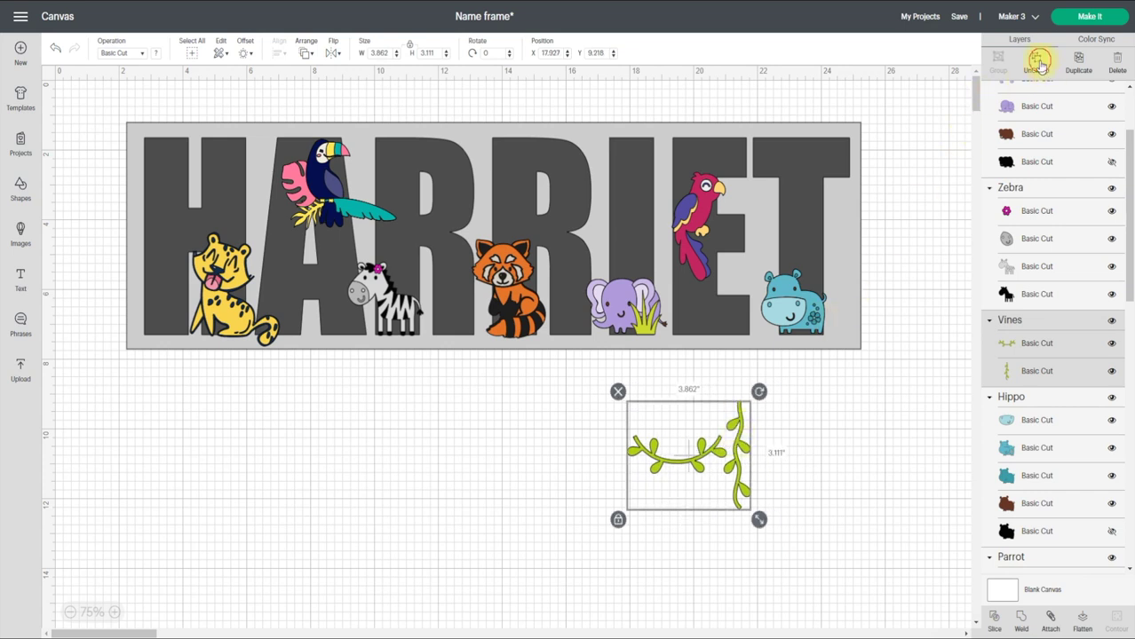
- Separate the vines and set one slightly rotated on the T
click(835, 406)
drag(740, 431, 790, 180)
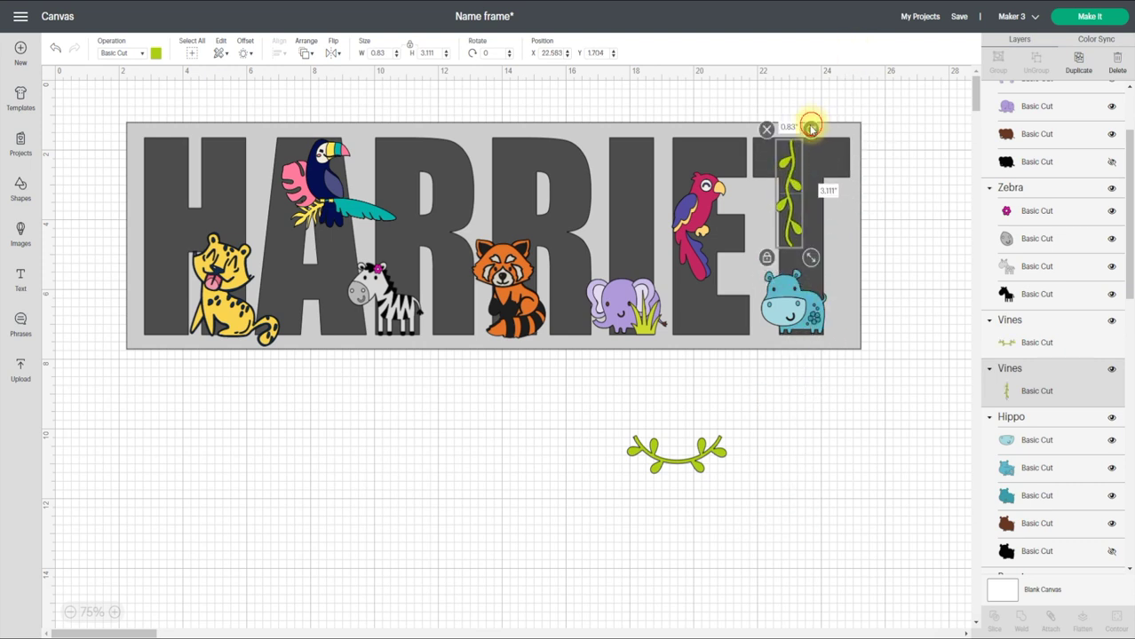
drag(813, 131, 766, 133)
- Move the leopard off the letters below the frame and select the whole HARRIET frame
click(217, 293)
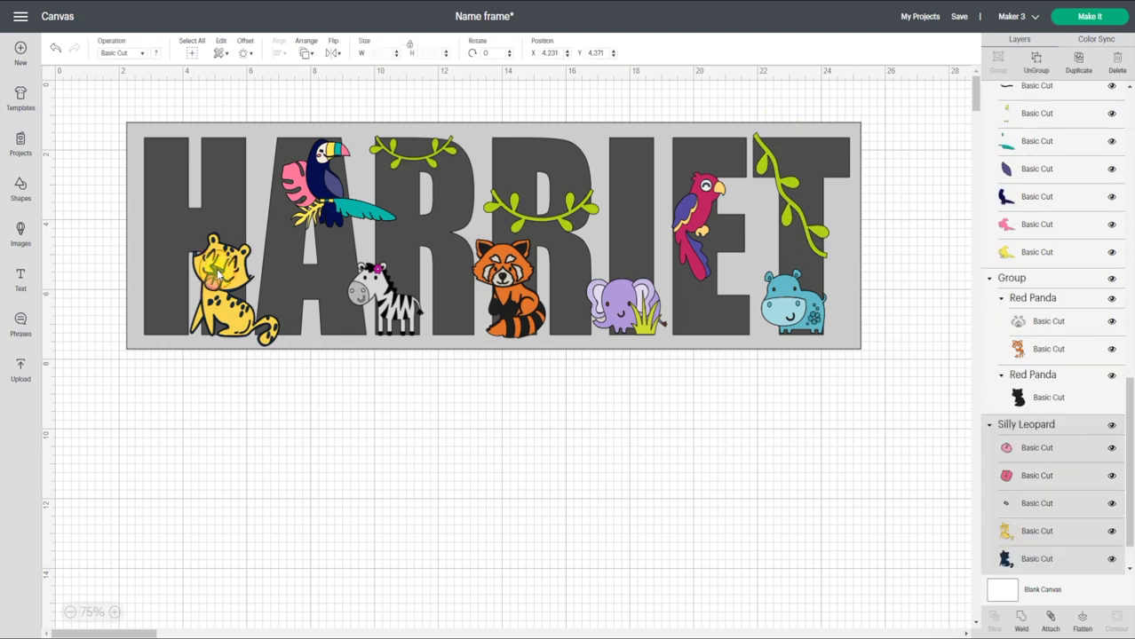
drag(218, 293, 220, 377)
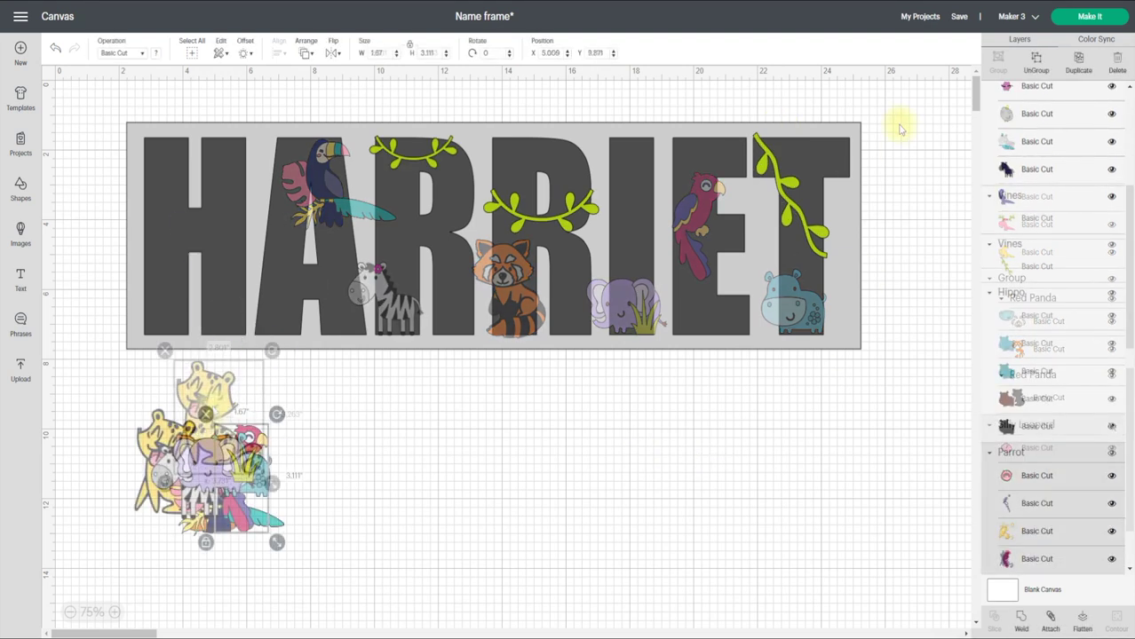
drag(900, 111, 320, 333)
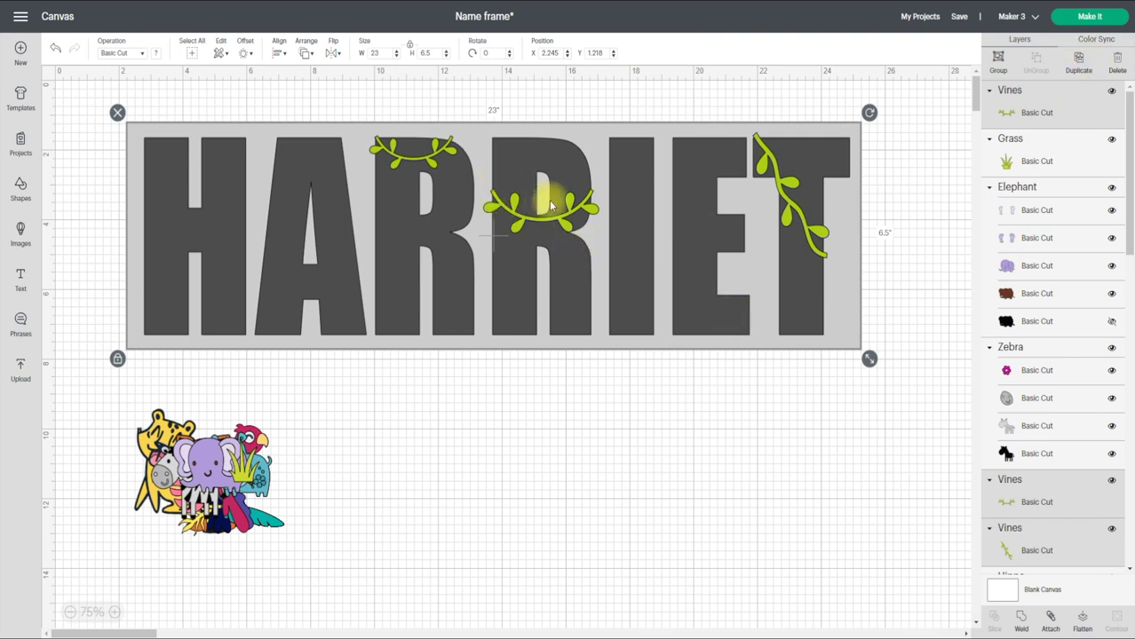
- Duplicate the HARRIET frame and move the copy below the original
click(1078, 60)
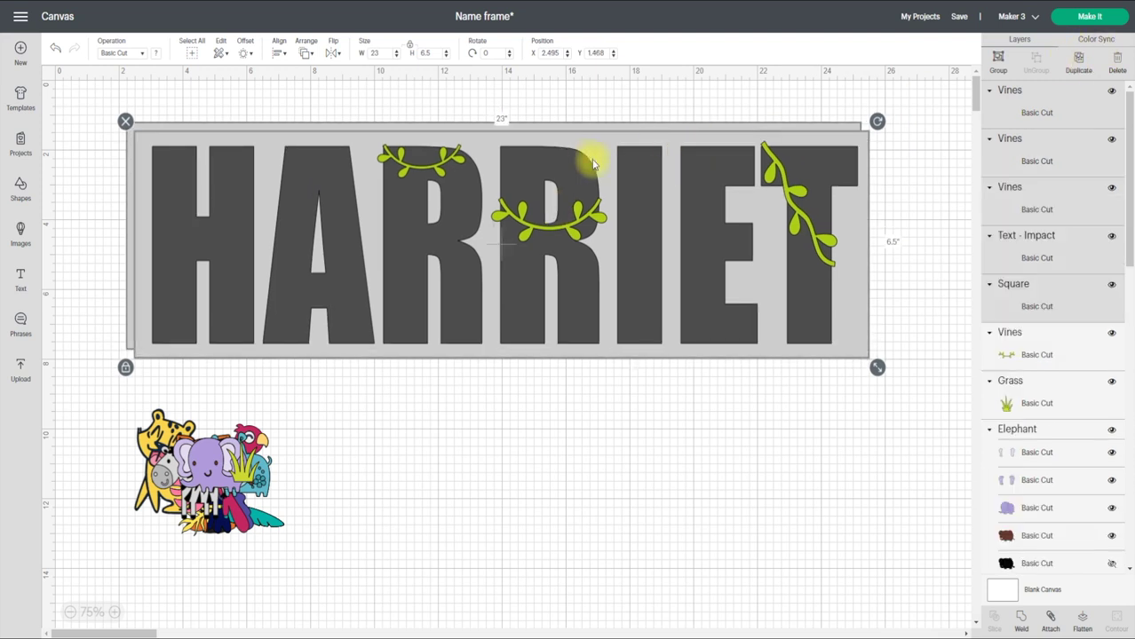
drag(619, 206, 796, 476)
scroll(868, 329, right, 3)
scroll(868, 329, down, 1)
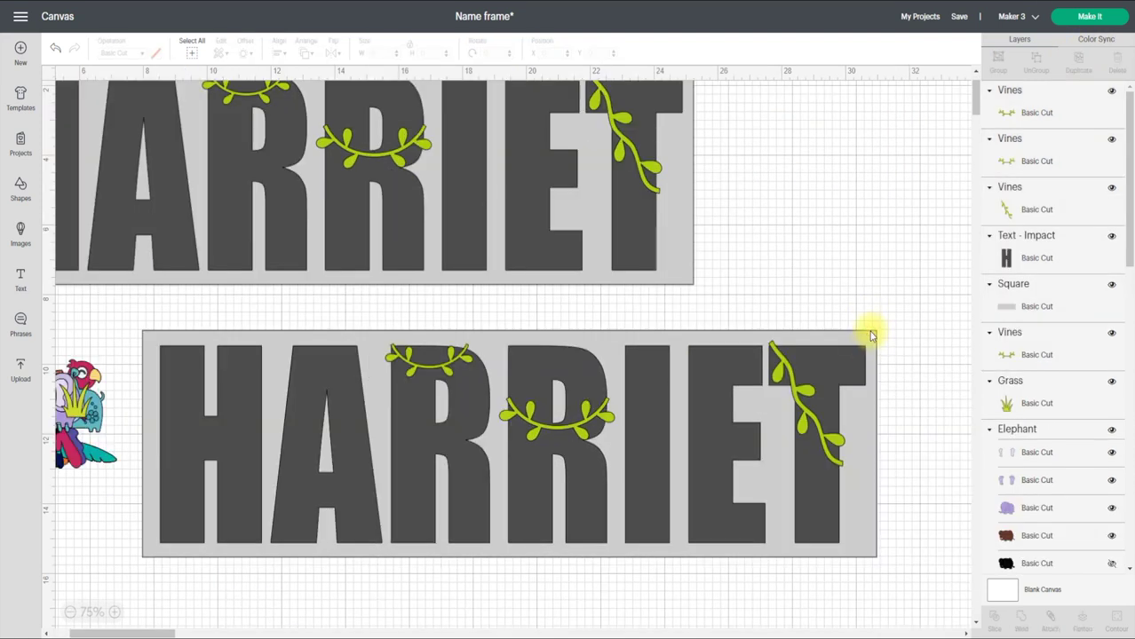
- Delete the copy's grey backing rectangle and weld its HARRIET letters into one shape
click(871, 334)
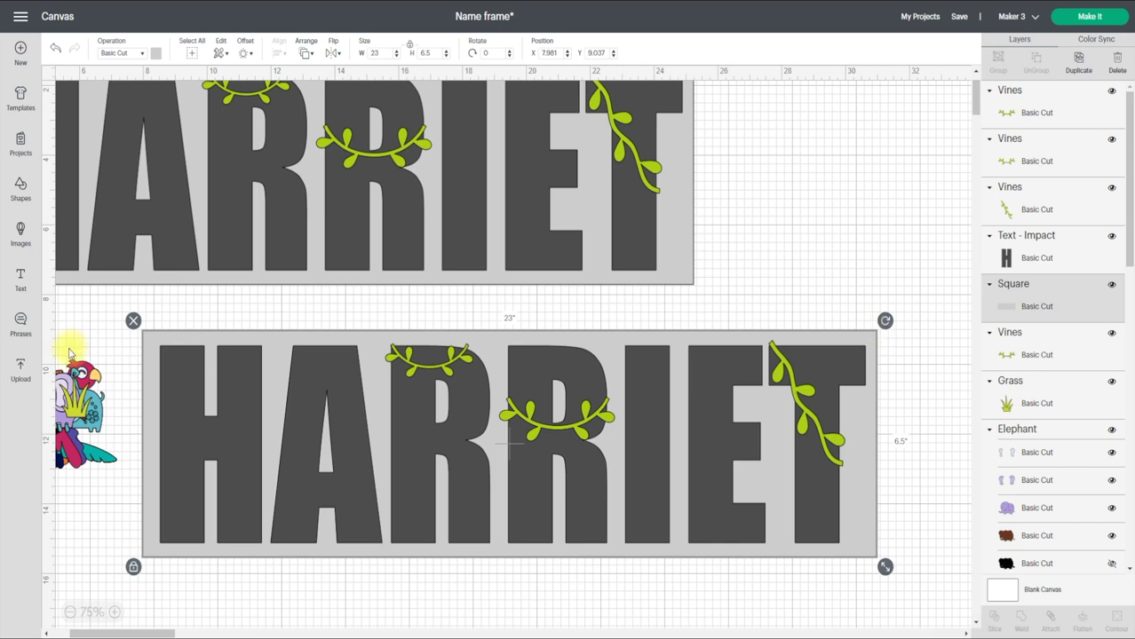
click(133, 321)
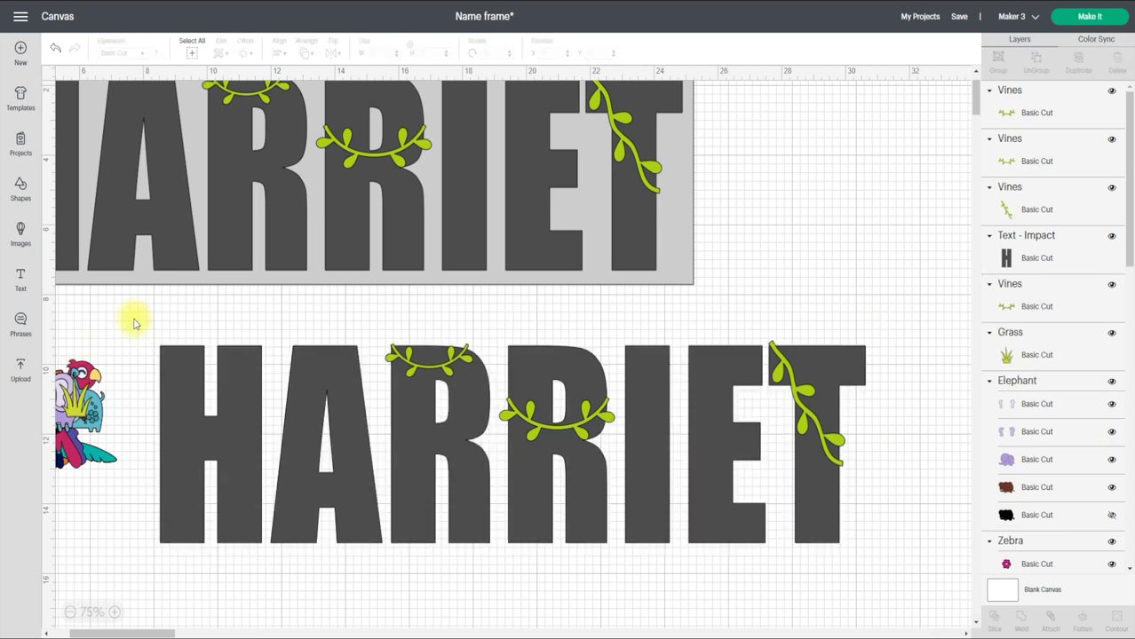
click(176, 389)
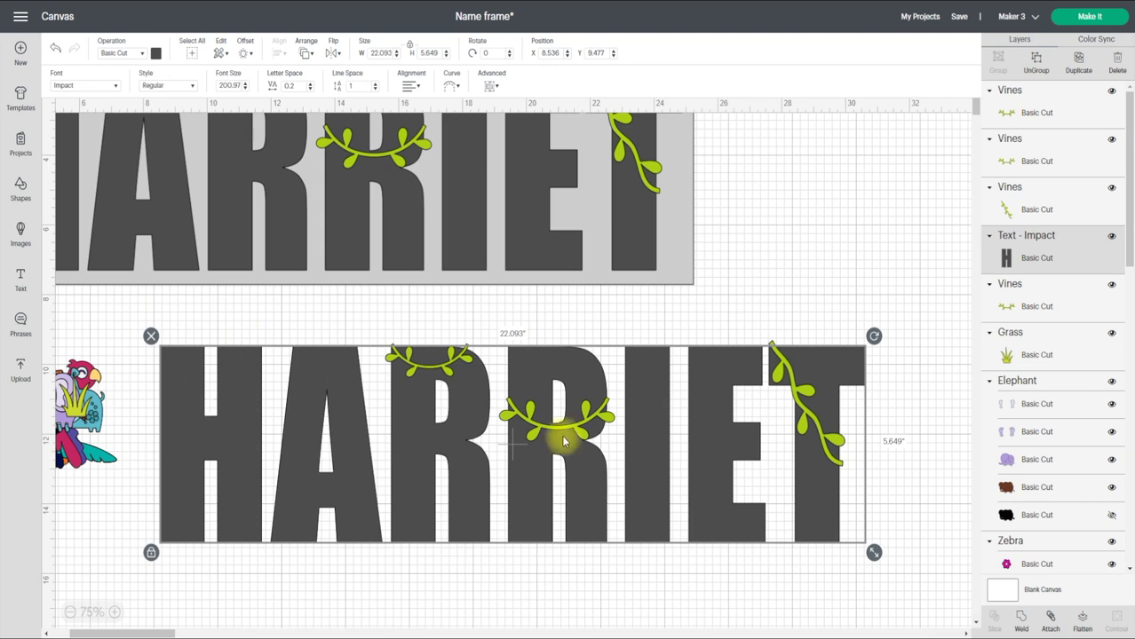
click(1014, 612)
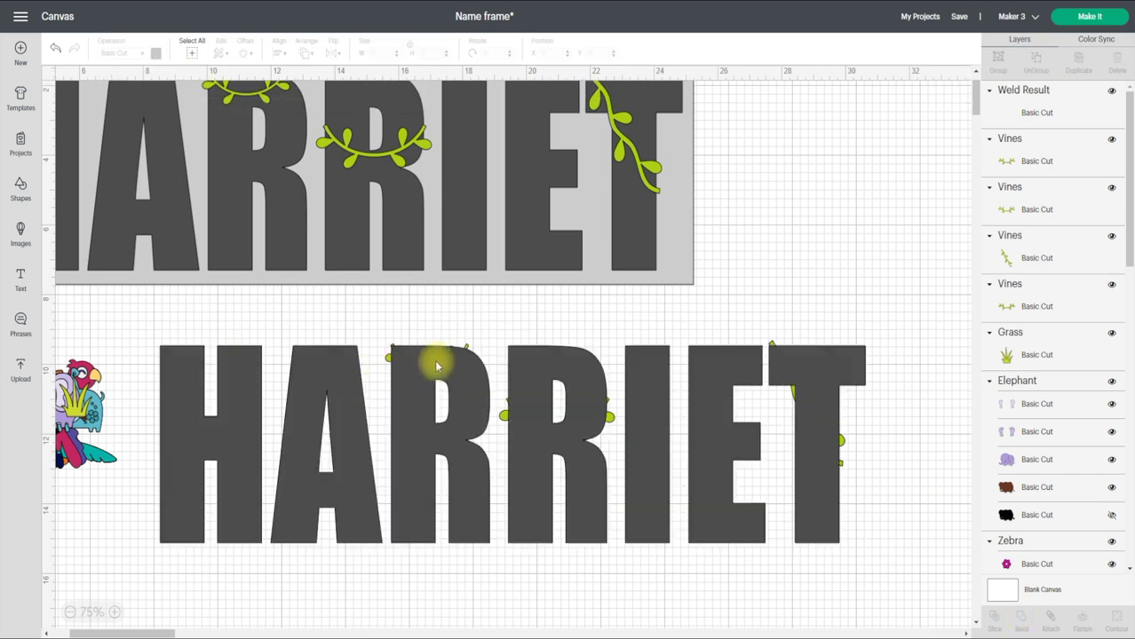
- Weld the three Vines layers together, then slice them against the welded HARRIET copy
click(1044, 161)
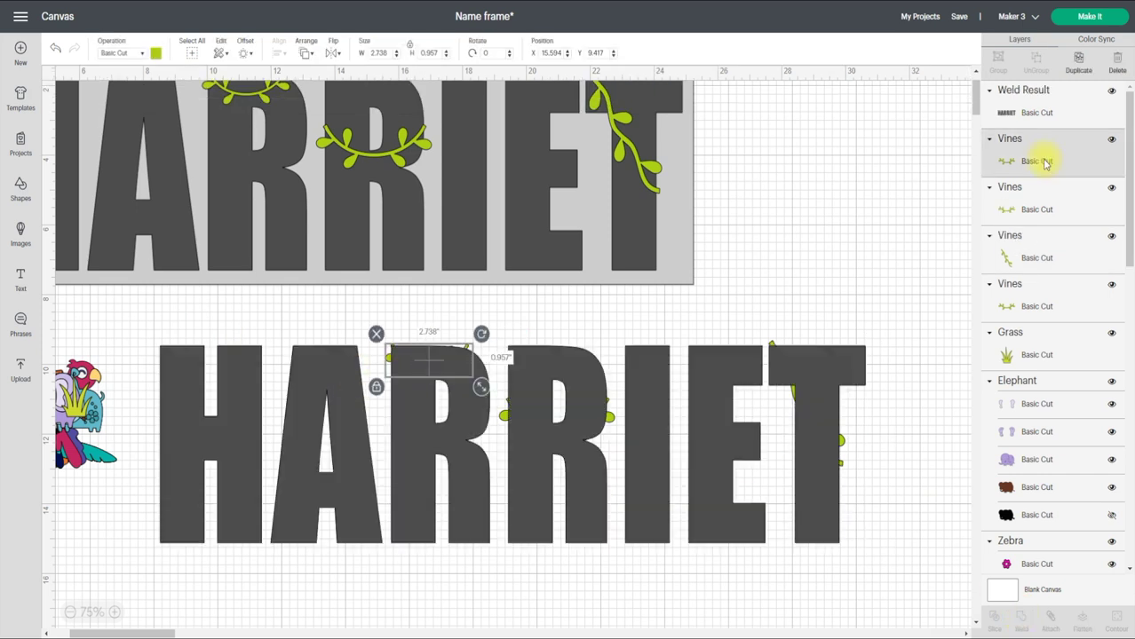
shift+click(1044, 204)
shift+click(1048, 256)
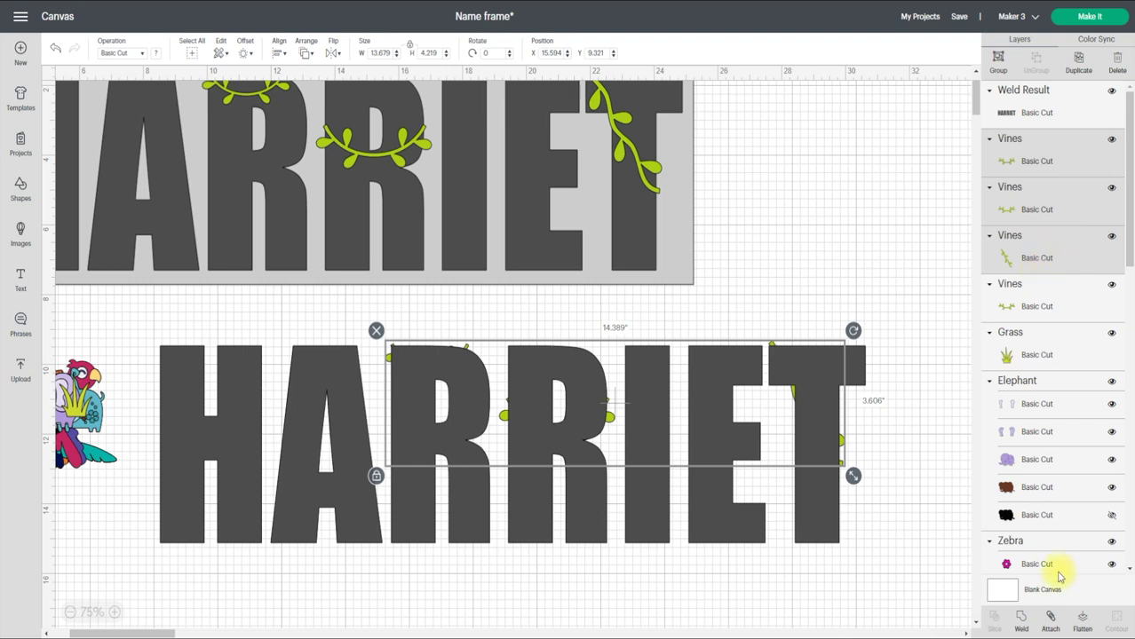
click(1020, 616)
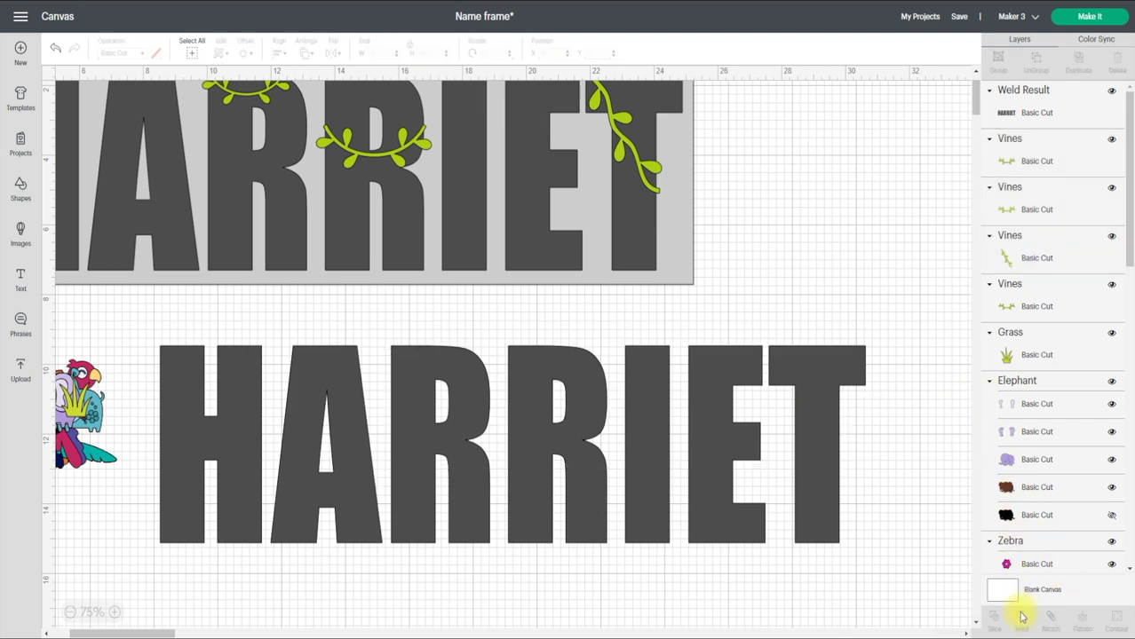
drag(906, 341, 399, 542)
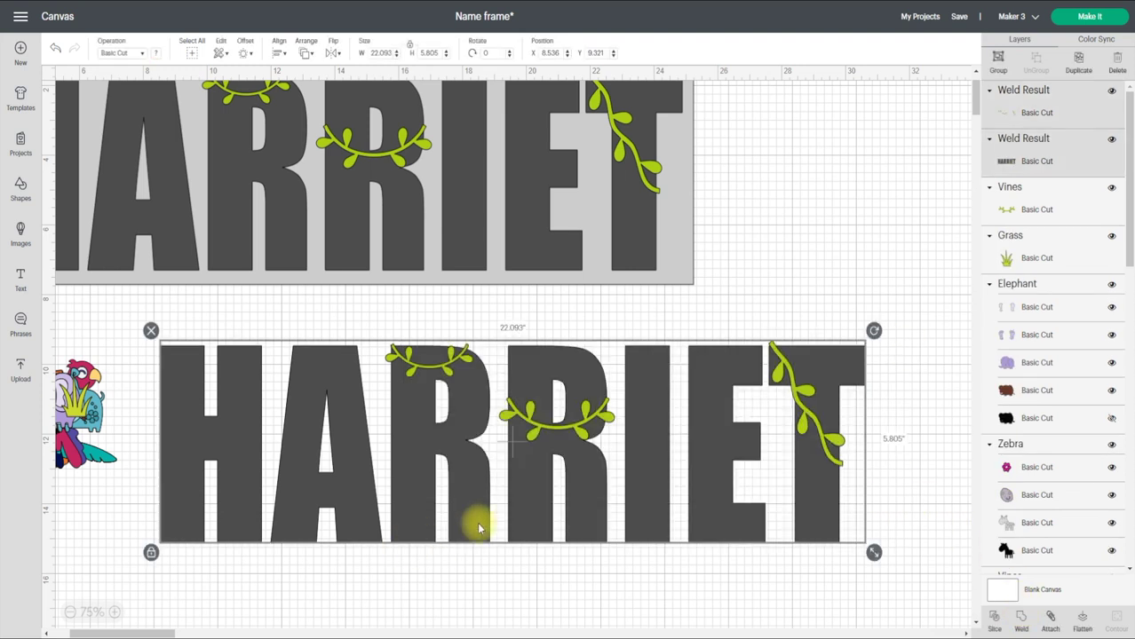
click(993, 617)
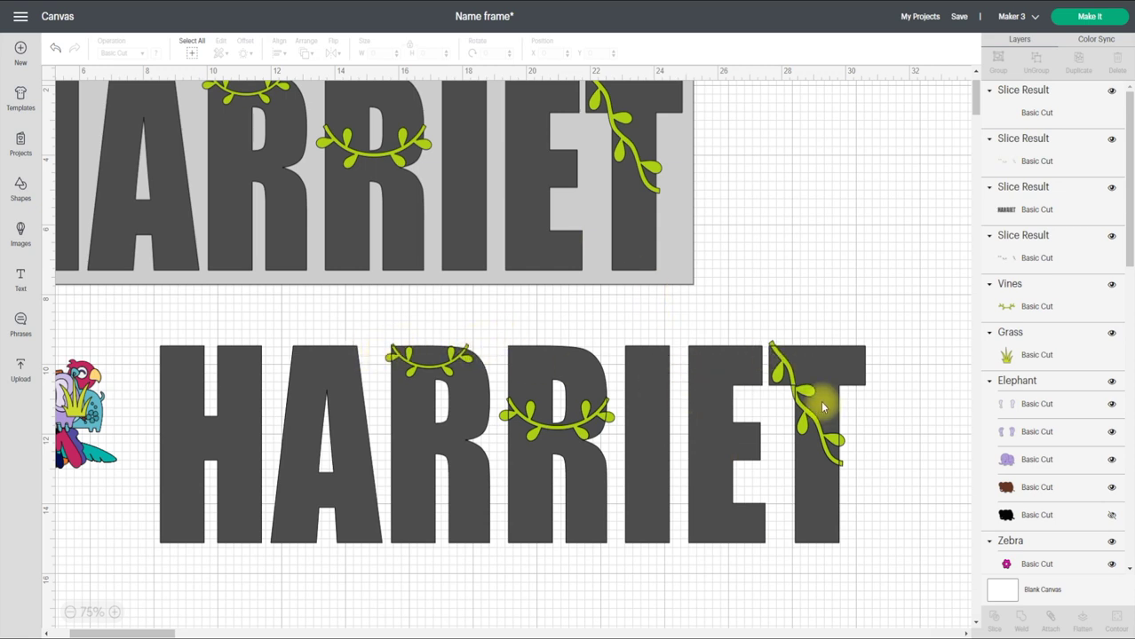
- Delete the leftover vine slice pieces and the sliced HARRIET letters copy
drag(808, 396, 843, 301)
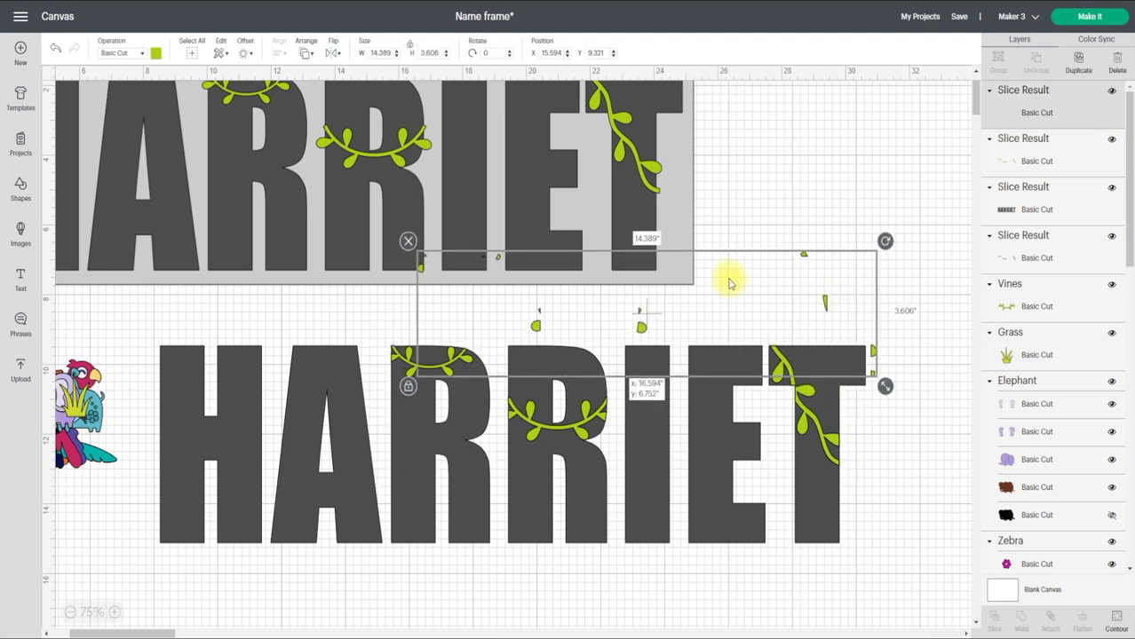
click(408, 242)
drag(560, 478, 564, 510)
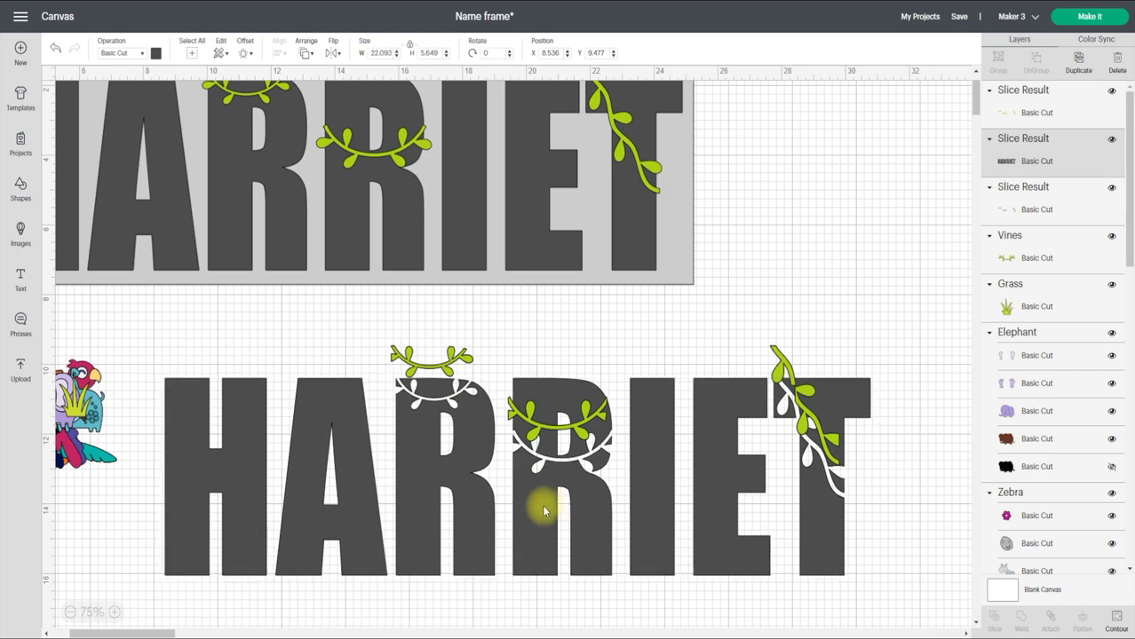
click(153, 366)
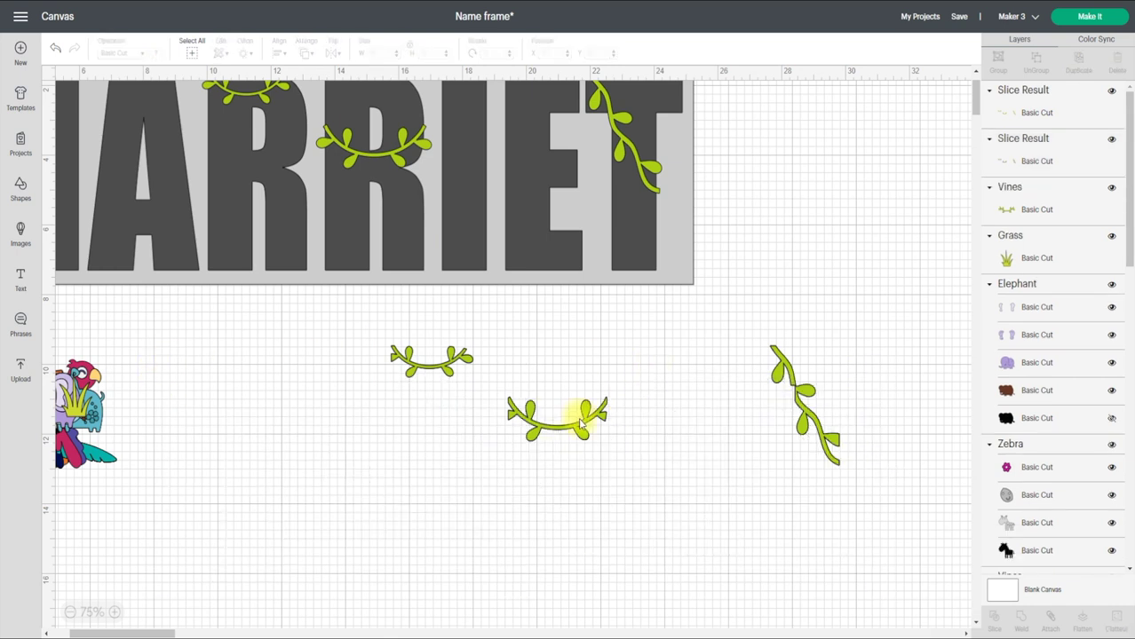
drag(581, 426, 509, 367)
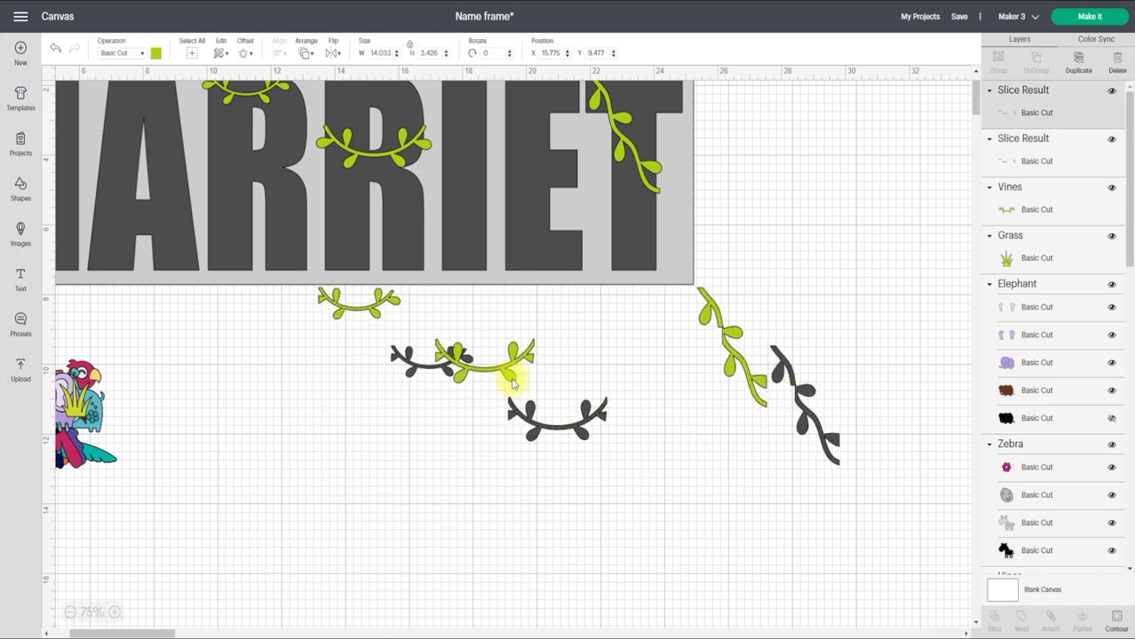
click(550, 433)
click(382, 336)
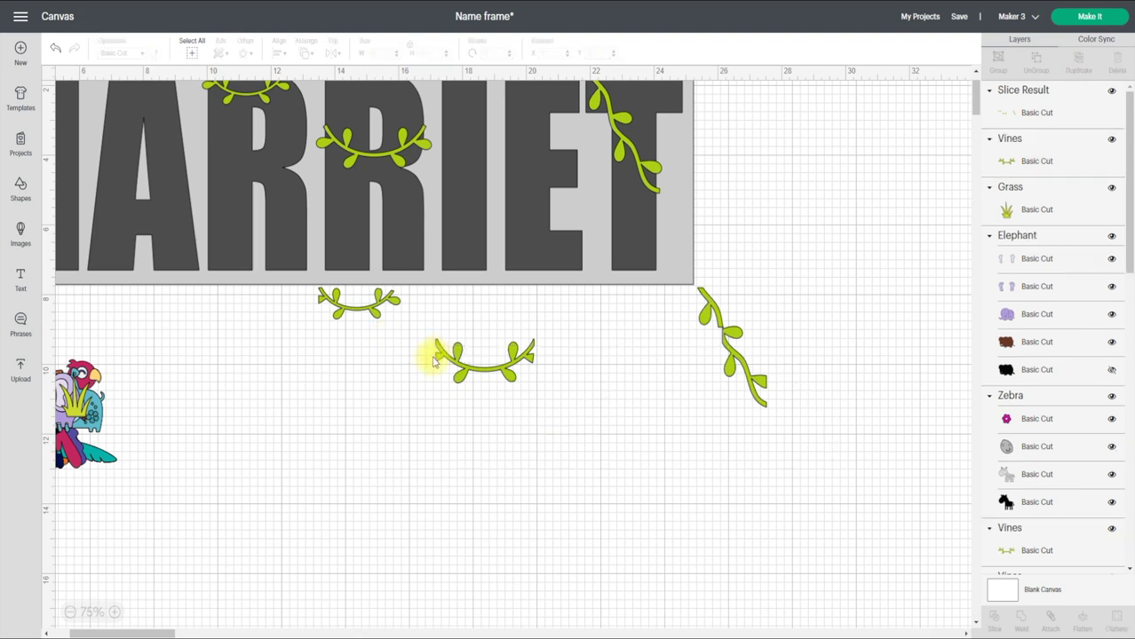
- Park the three green vines below the frame and delete the original vines on both Rs and the T
drag(736, 359, 626, 148)
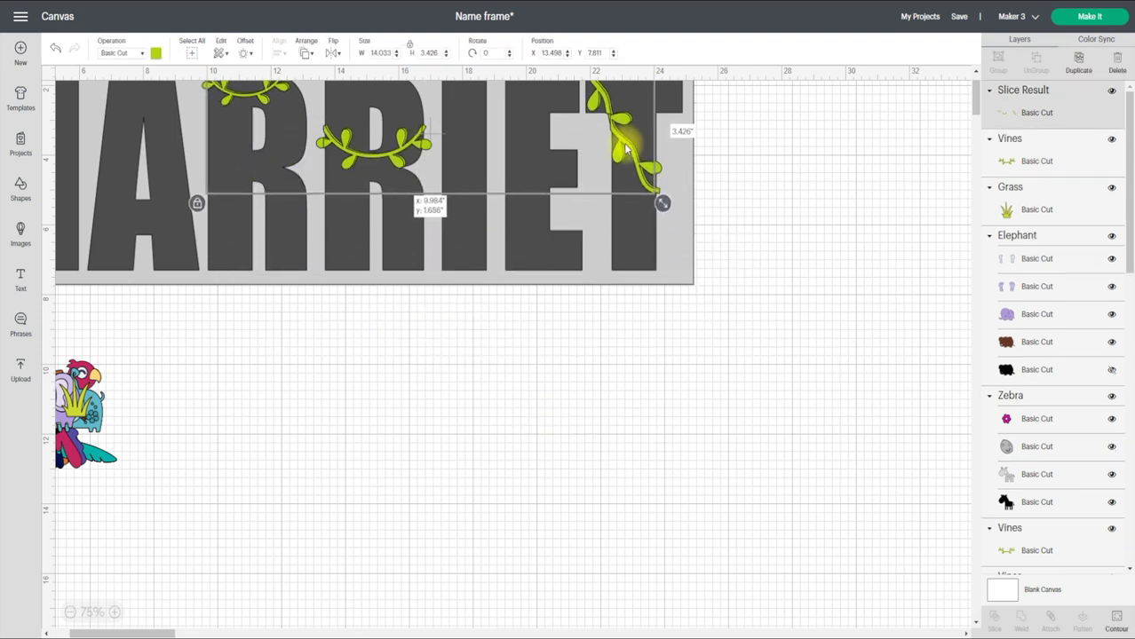
drag(626, 158, 659, 475)
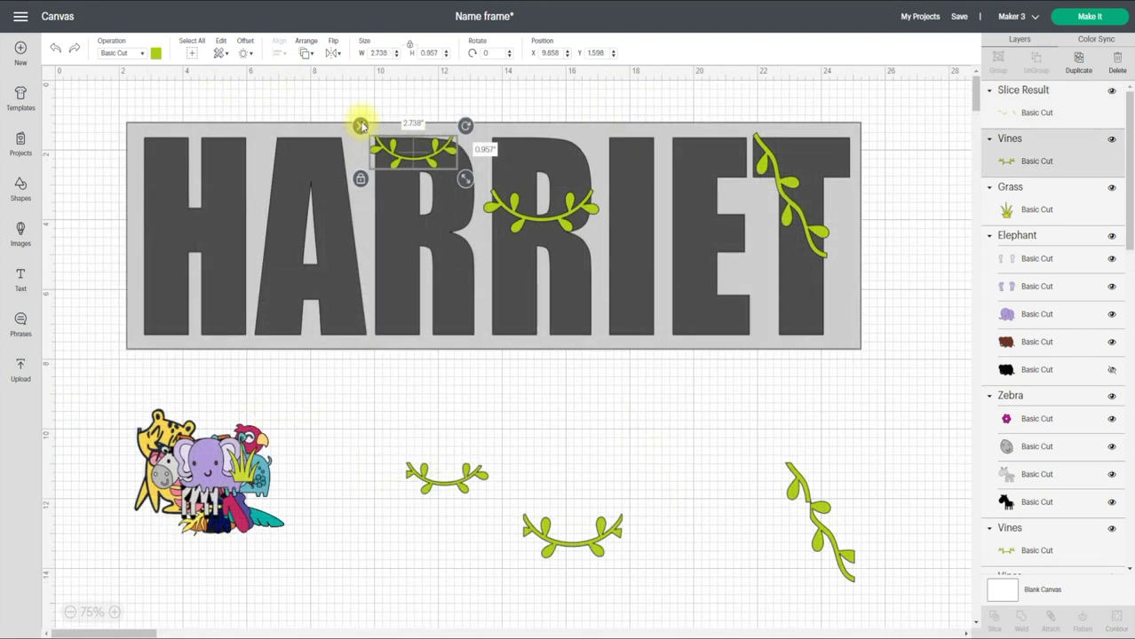
click(363, 119)
click(586, 215)
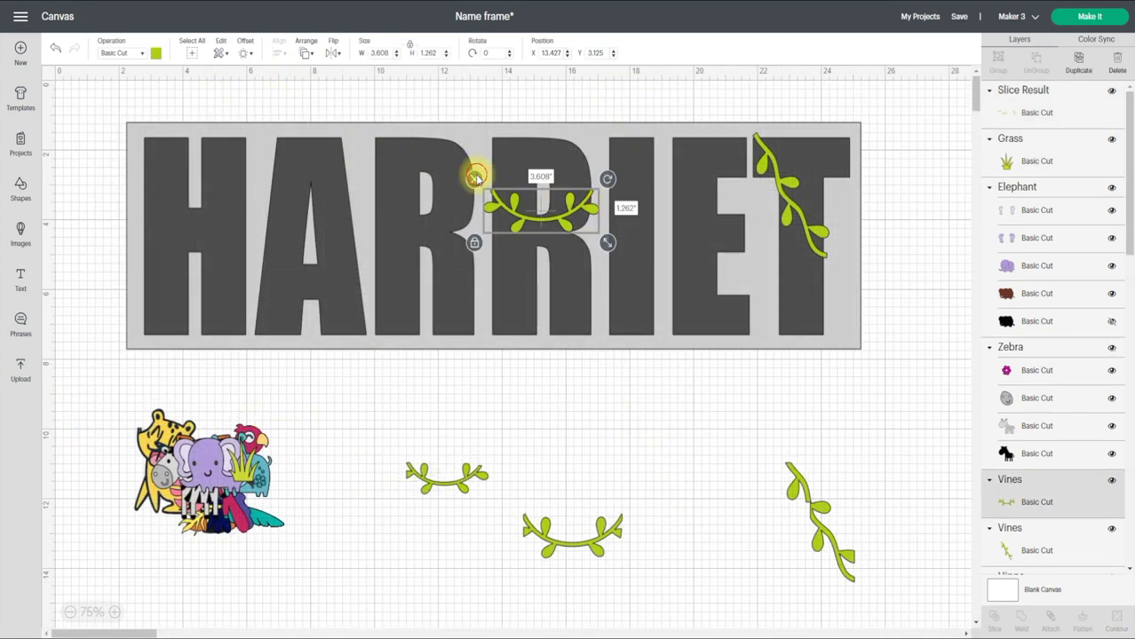
click(476, 178)
click(769, 160)
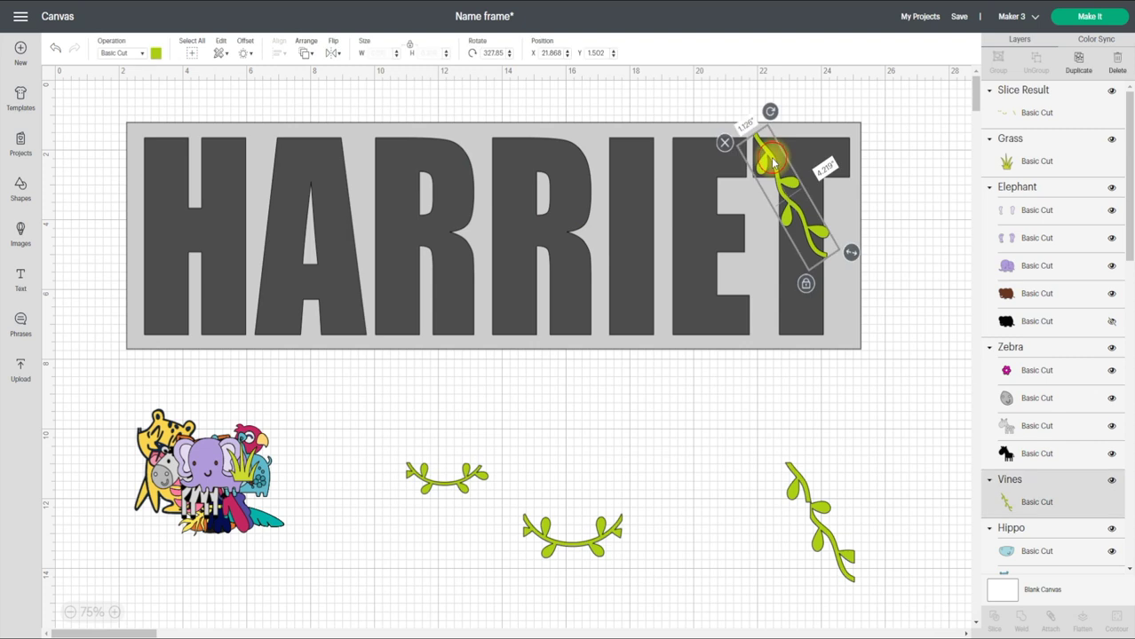
click(727, 142)
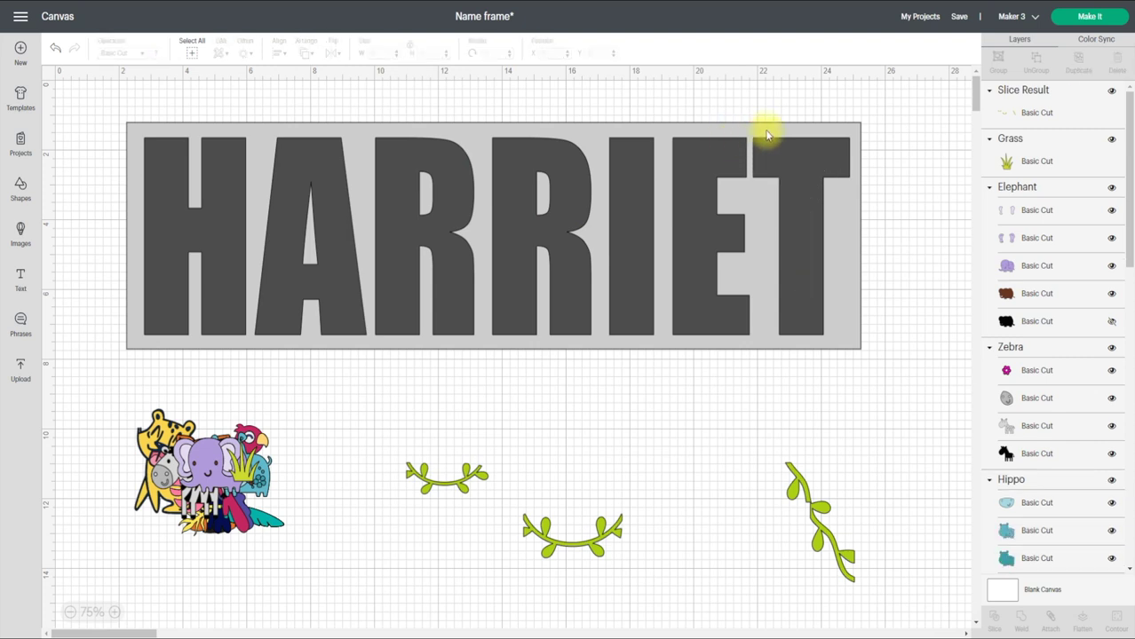
- Duplicate the HARRIET text with its grey square and move the copy below the original
drag(875, 108, 457, 319)
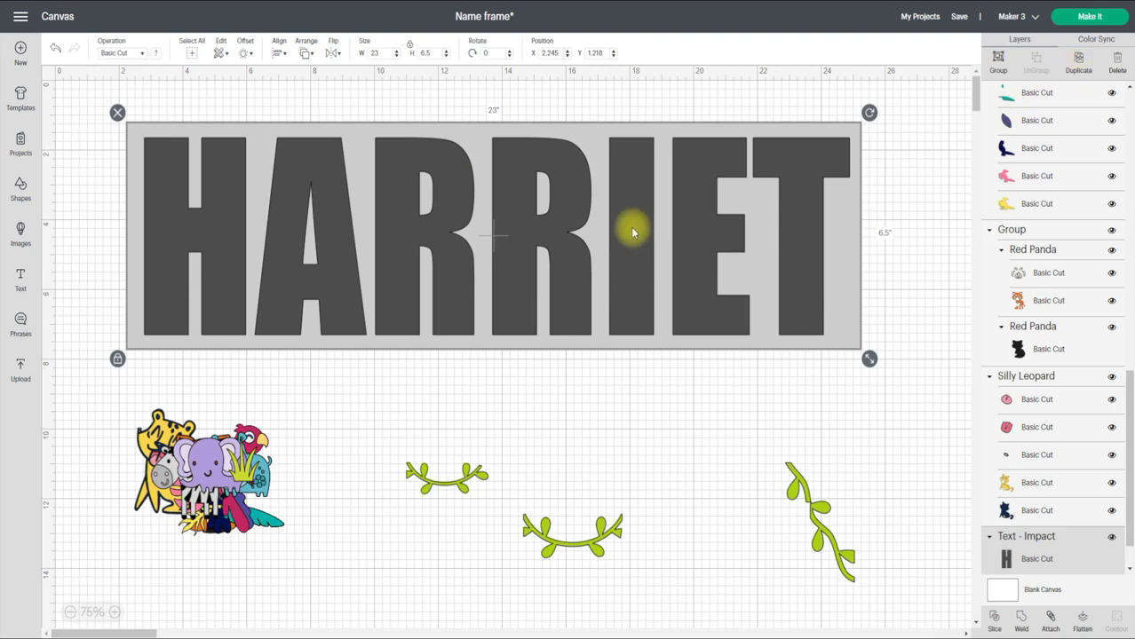
key(ctrl+d)
drag(564, 149, 588, 489)
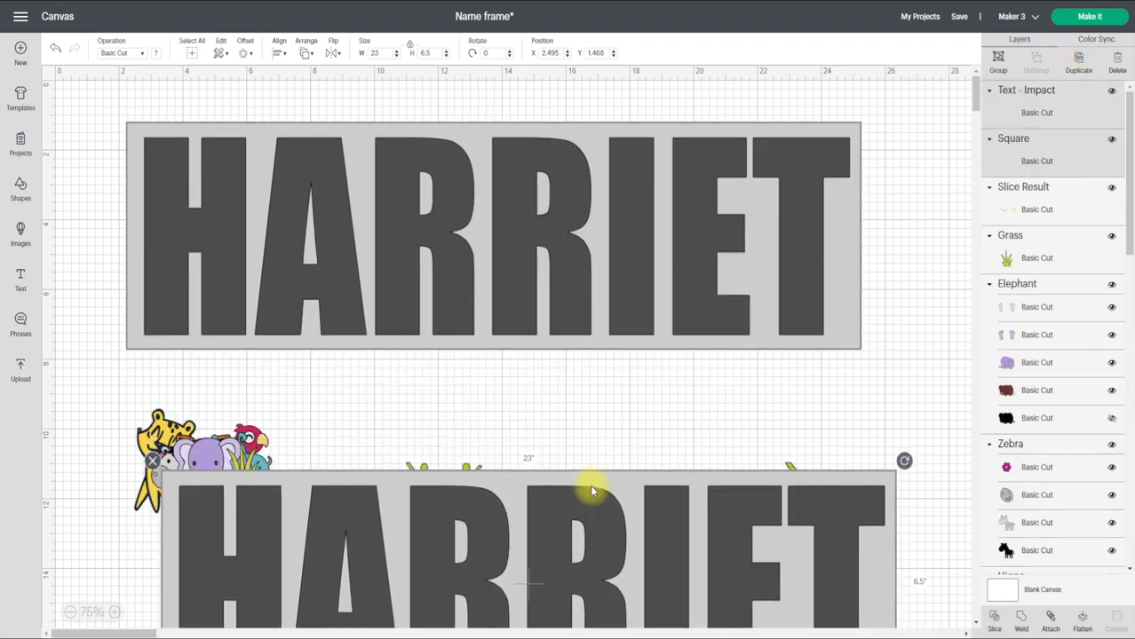
- Select the top HARRIET together with its square and slice the letters out of it
click(521, 199)
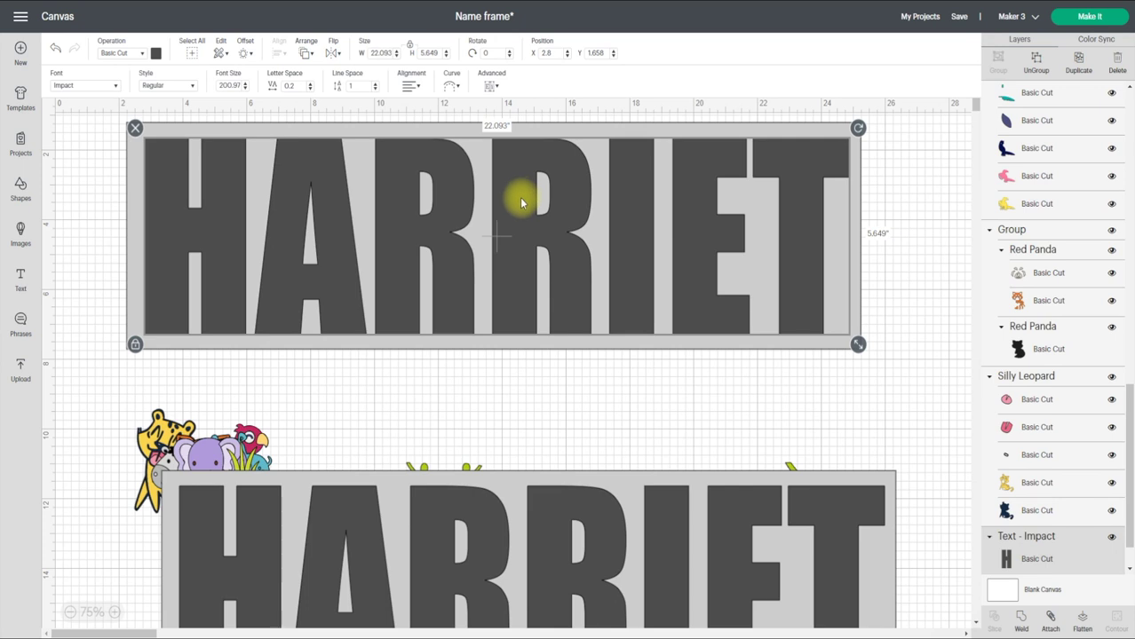
drag(95, 123, 689, 266)
click(884, 216)
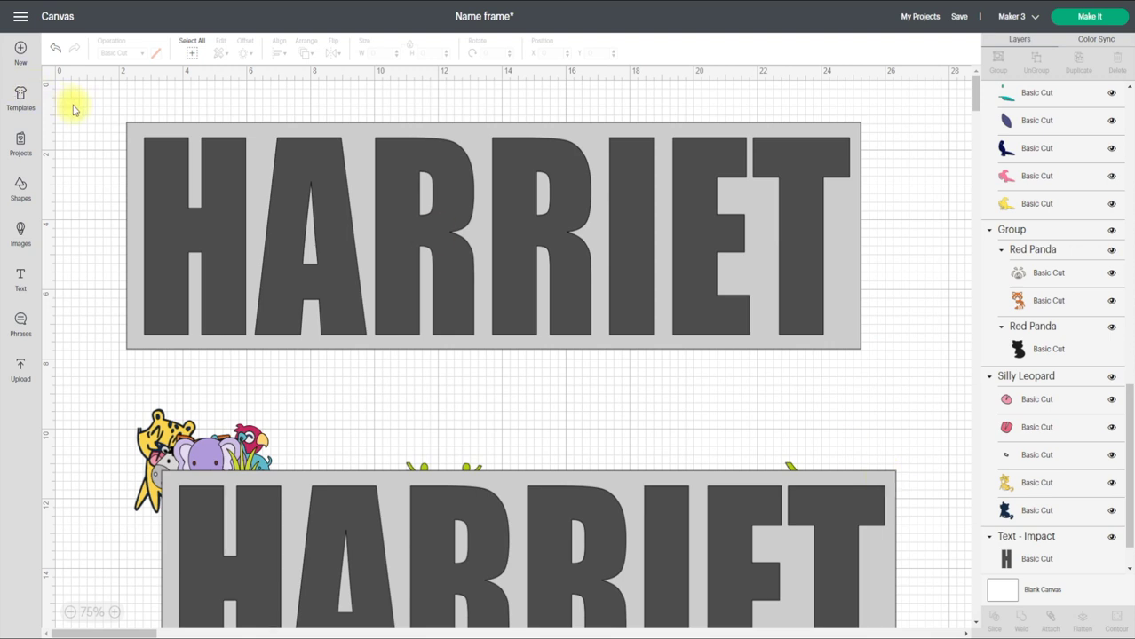
drag(91, 106, 848, 341)
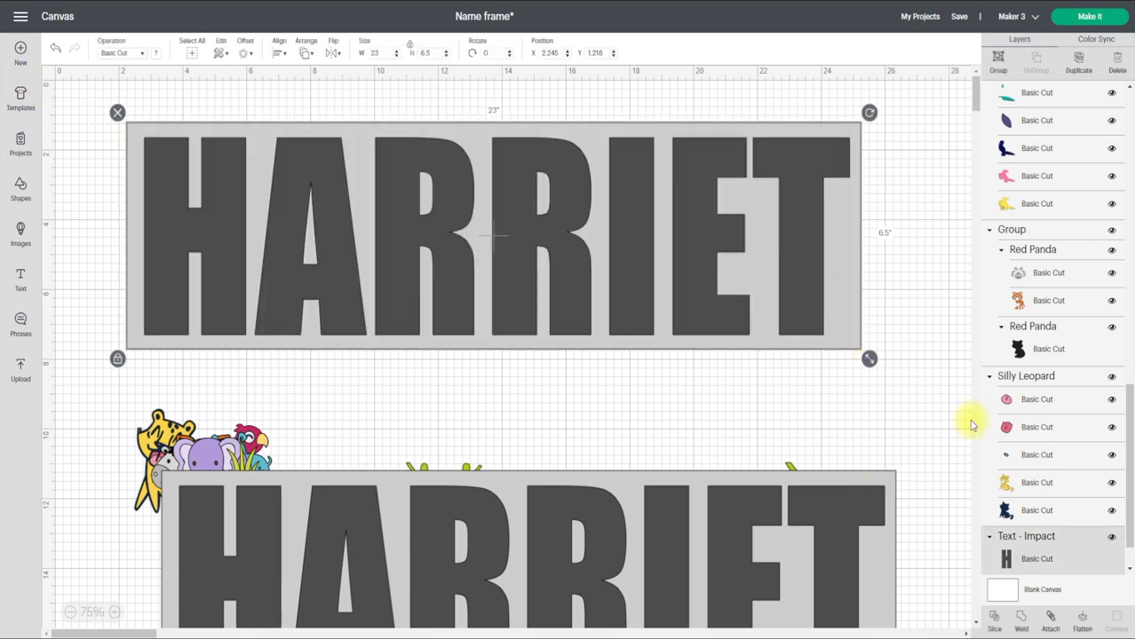
click(994, 619)
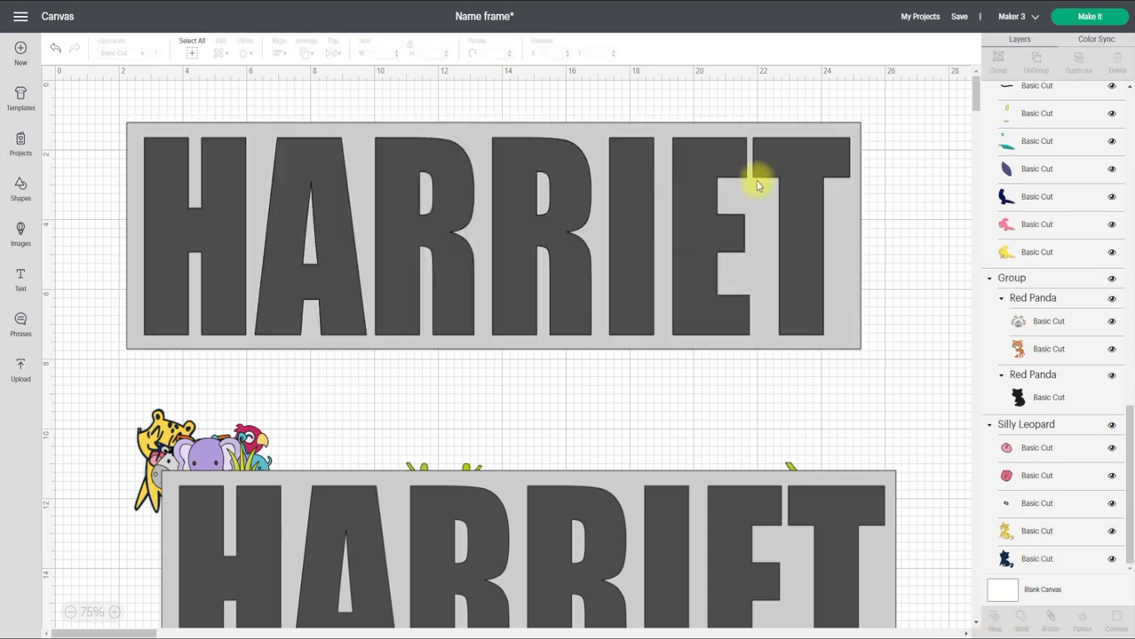
- Delete the two leftover letter pieces from the slice
drag(1132, 410, 1116, 62)
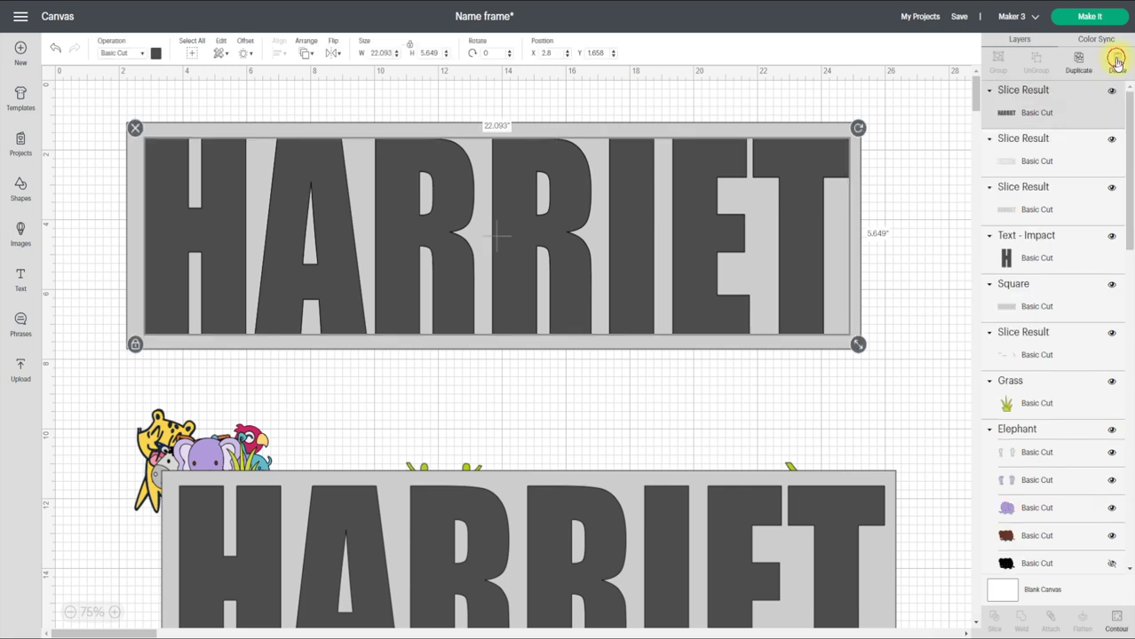
click(1116, 61)
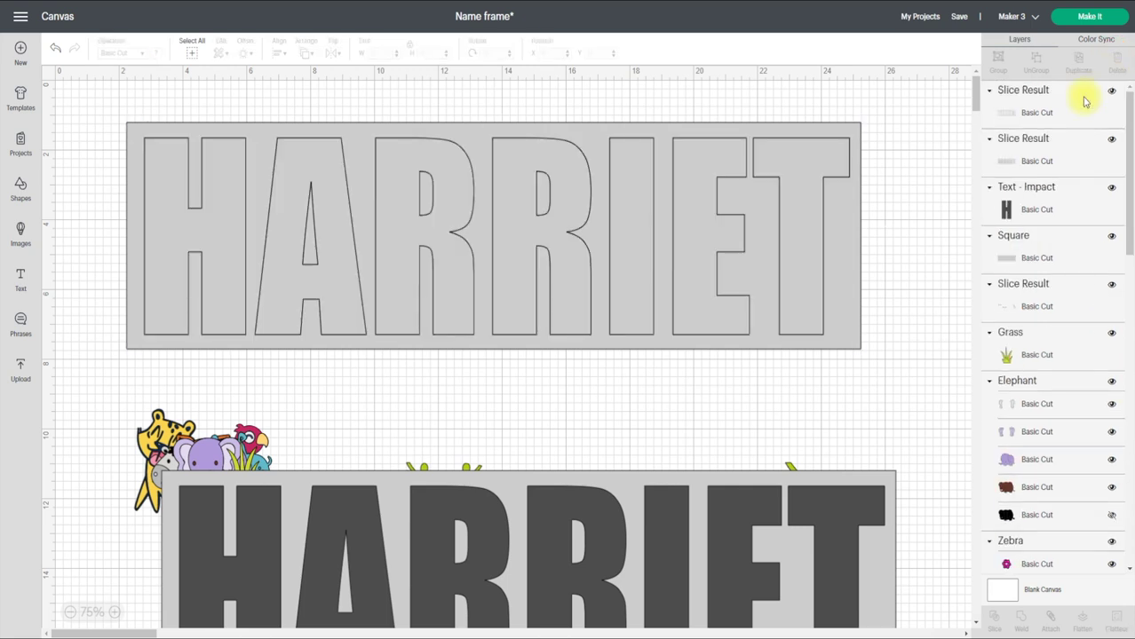
click(1045, 144)
click(1118, 60)
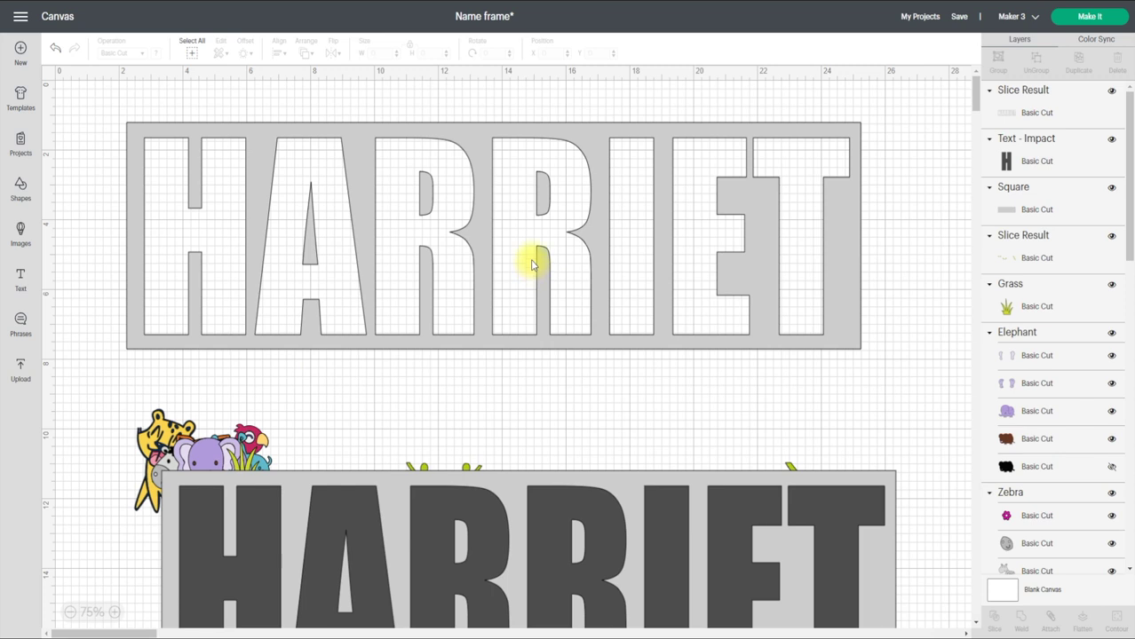
- Slide the spare square behind the top stencil as its yellow backing and lower the solid HARRIET
click(719, 505)
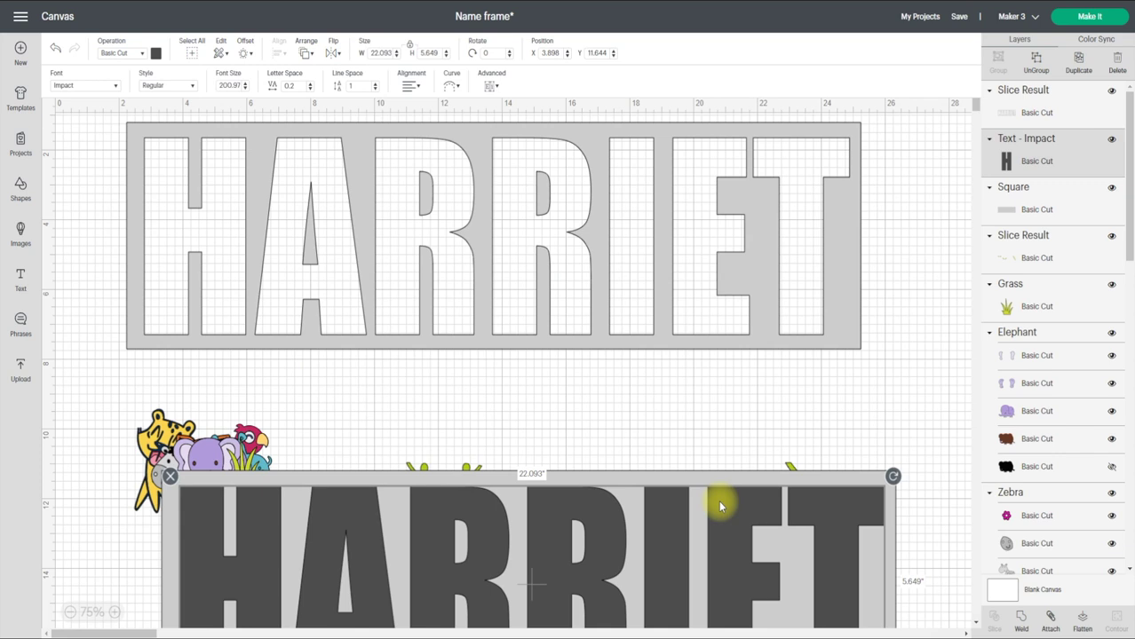
drag(673, 478, 639, 126)
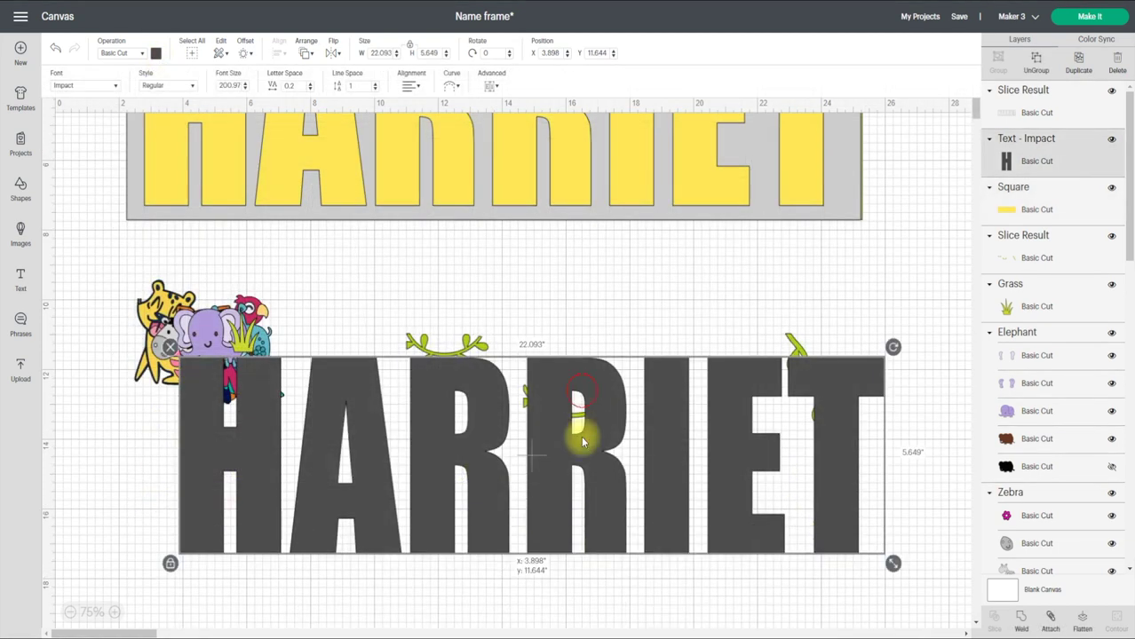
drag(582, 441, 524, 477)
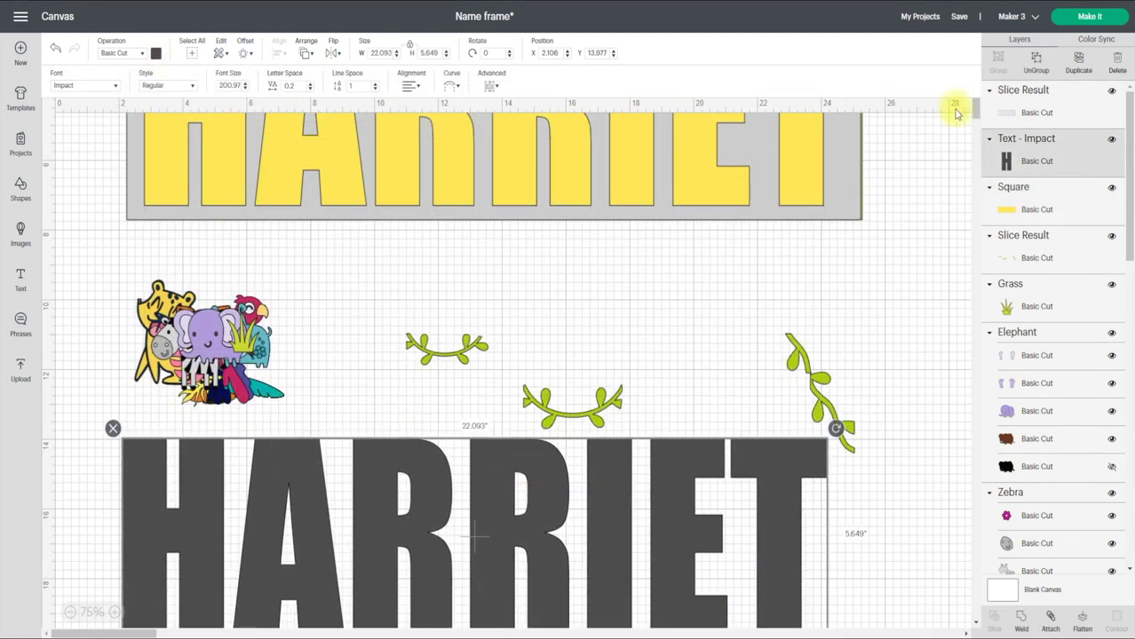
- Ungroup the lower HARRIET and colour its letters red, orange, yellow, green, blue, purple (E) and red (T)
click(1035, 60)
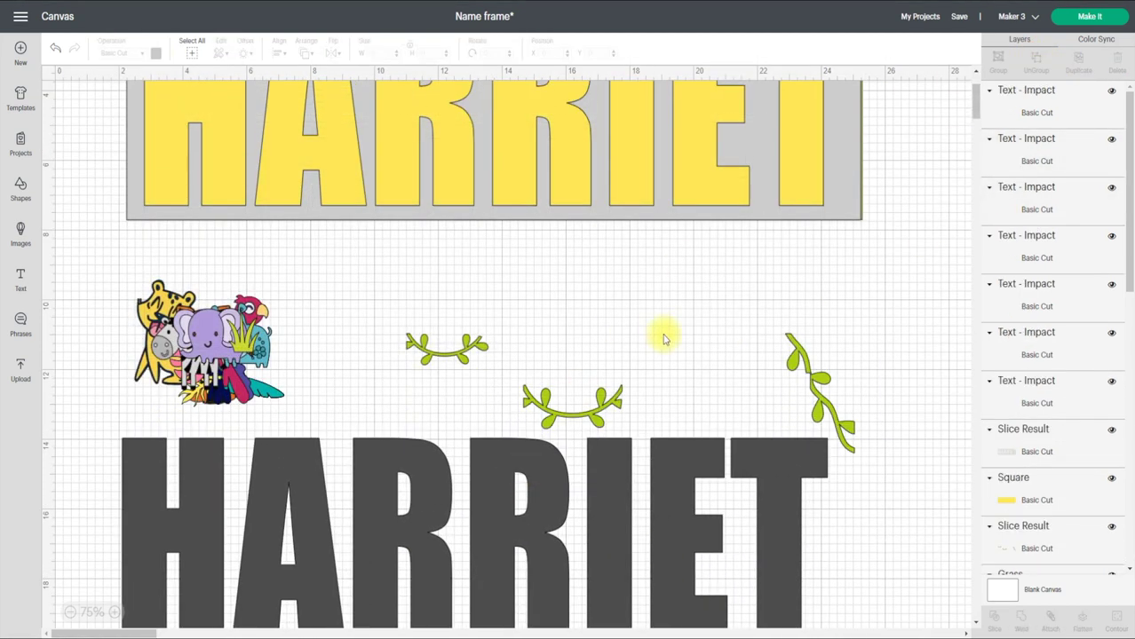
click(217, 532)
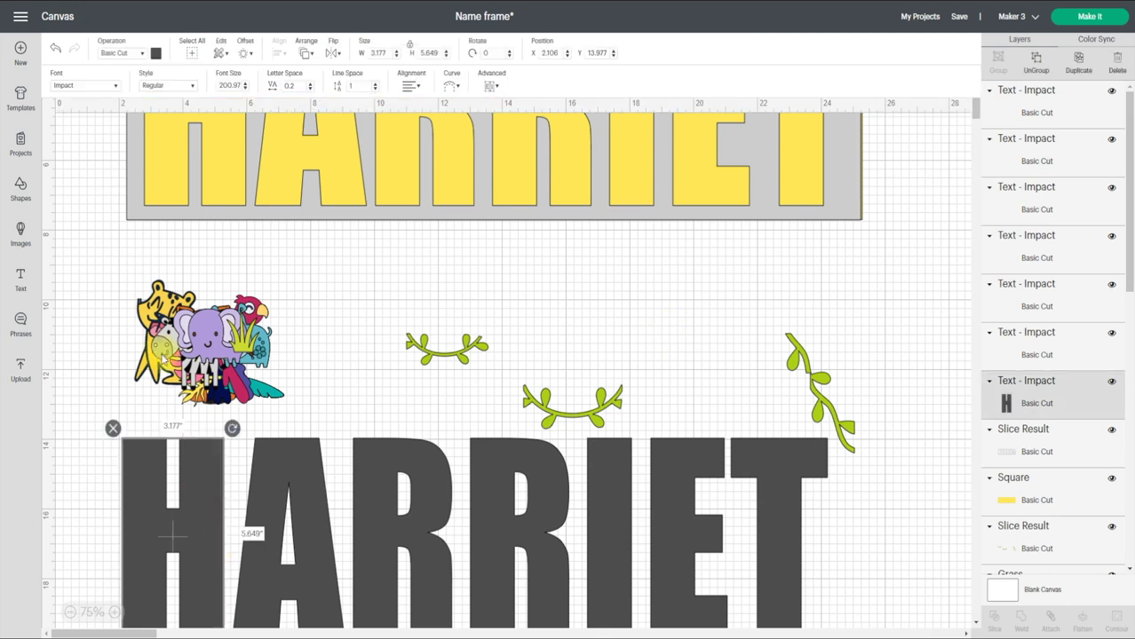
click(155, 55)
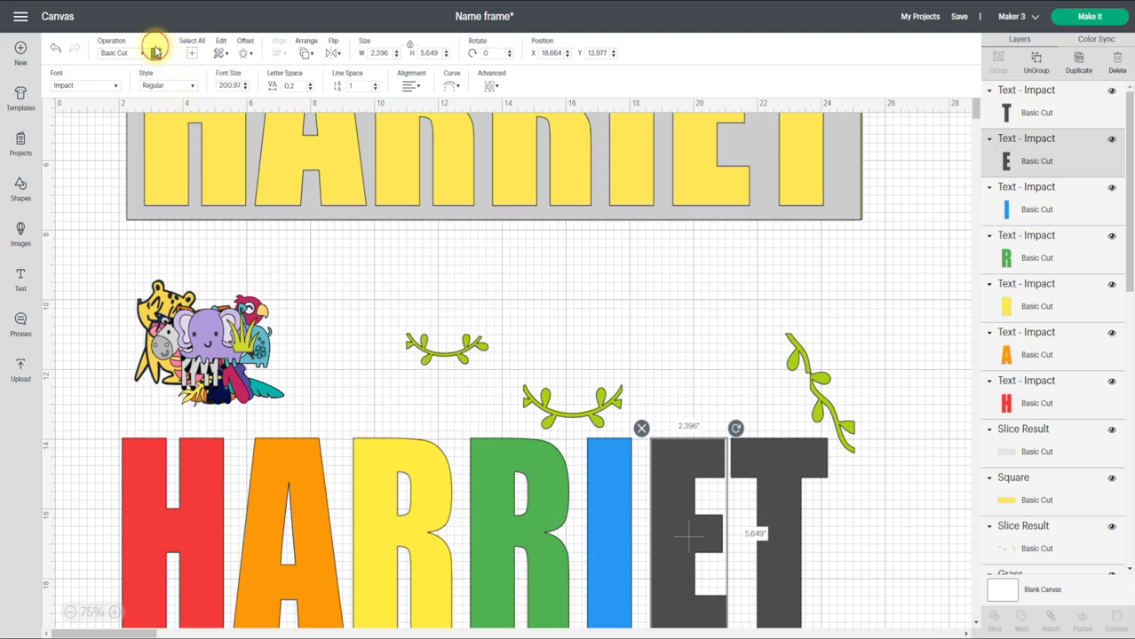
click(156, 54)
click(182, 222)
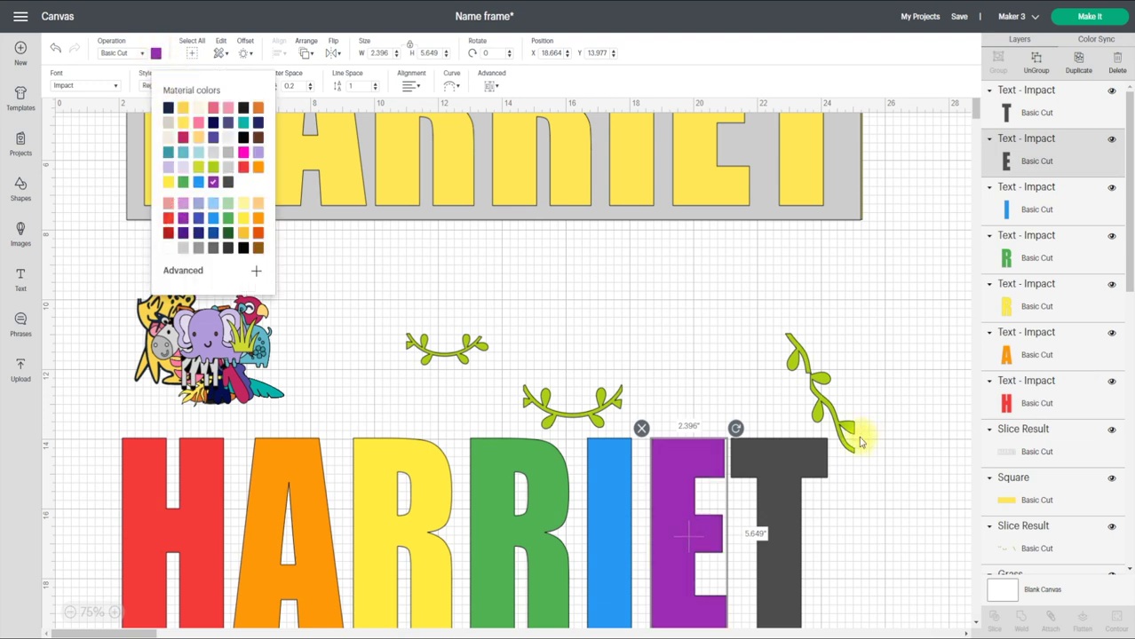
click(785, 460)
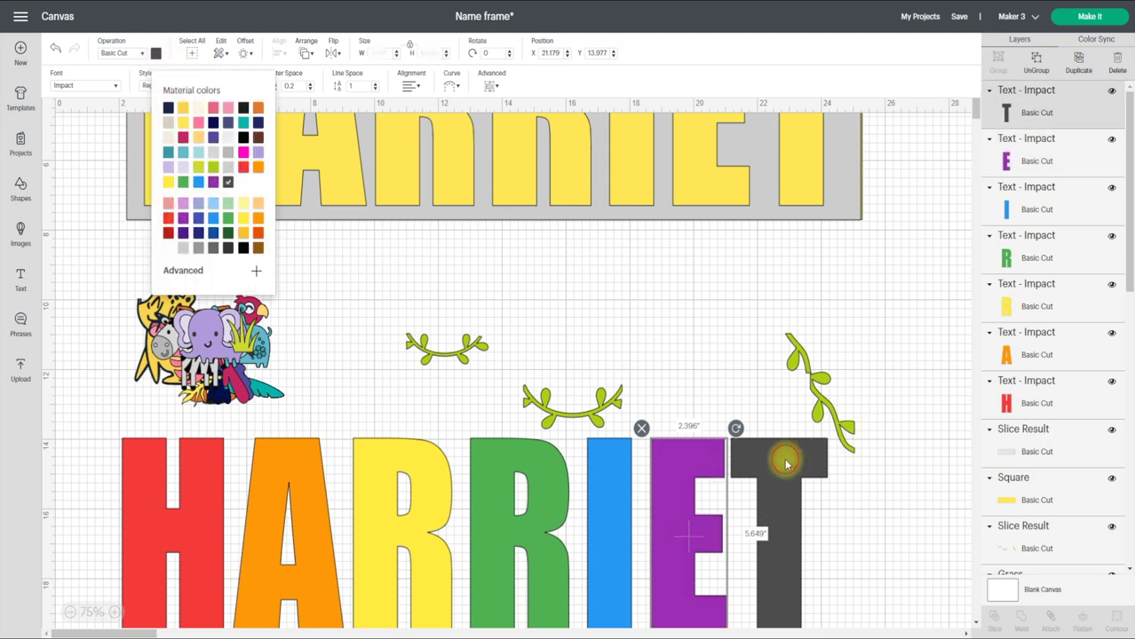
click(156, 54)
click(168, 231)
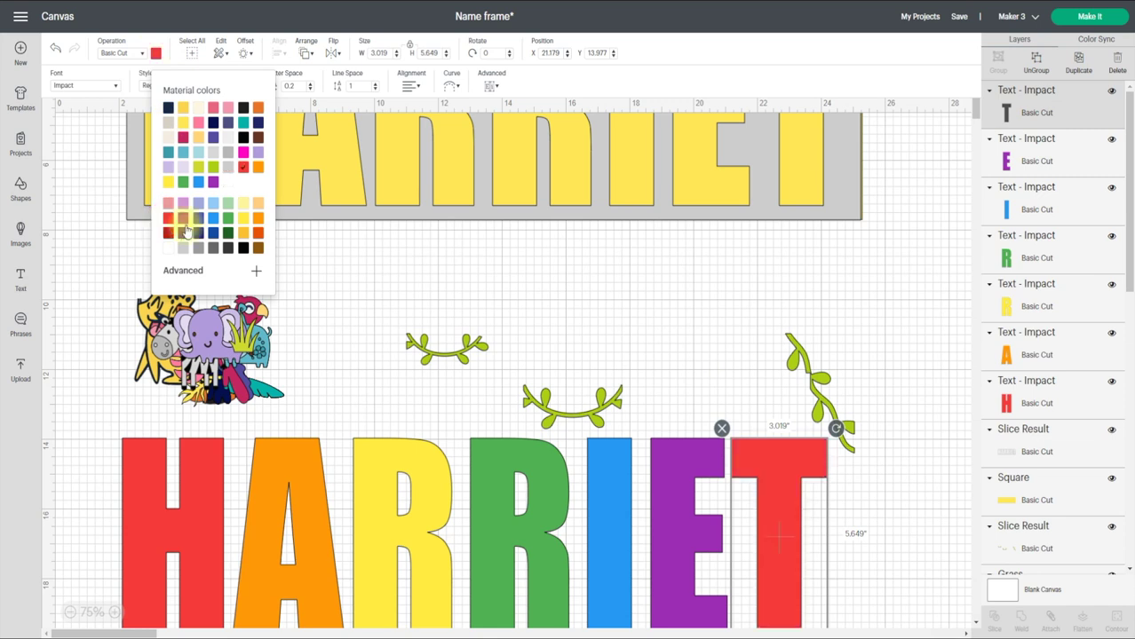
click(898, 319)
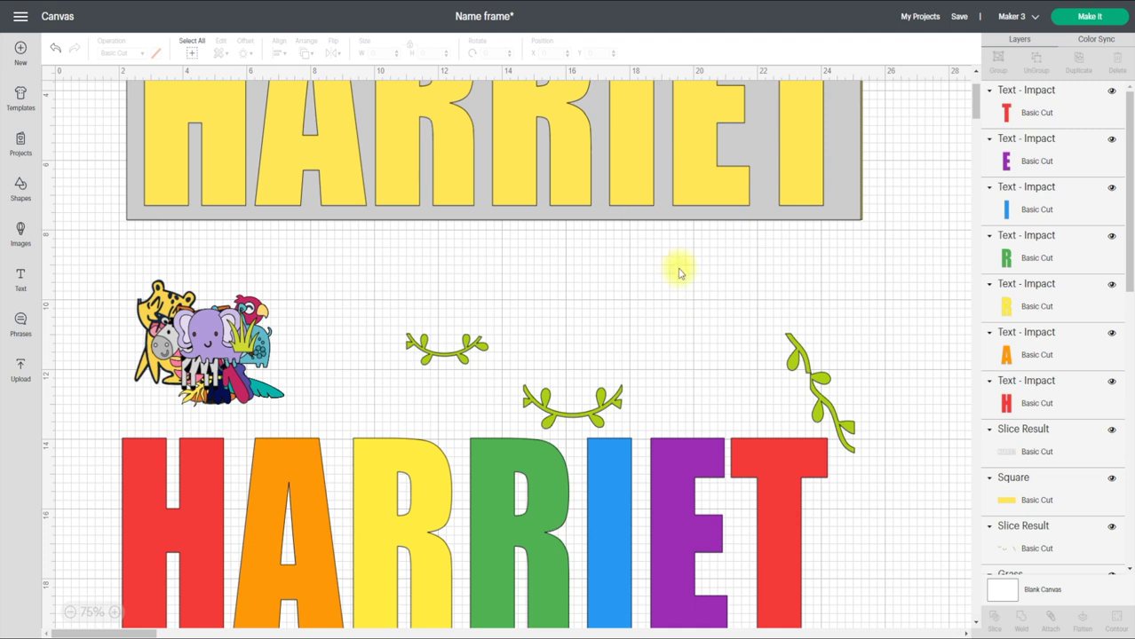
- Align the grey HARRIET stencil over the yellow backing square and drag the hippo free of the animals
scroll(679, 273, up, 3)
drag(679, 273, 643, 163)
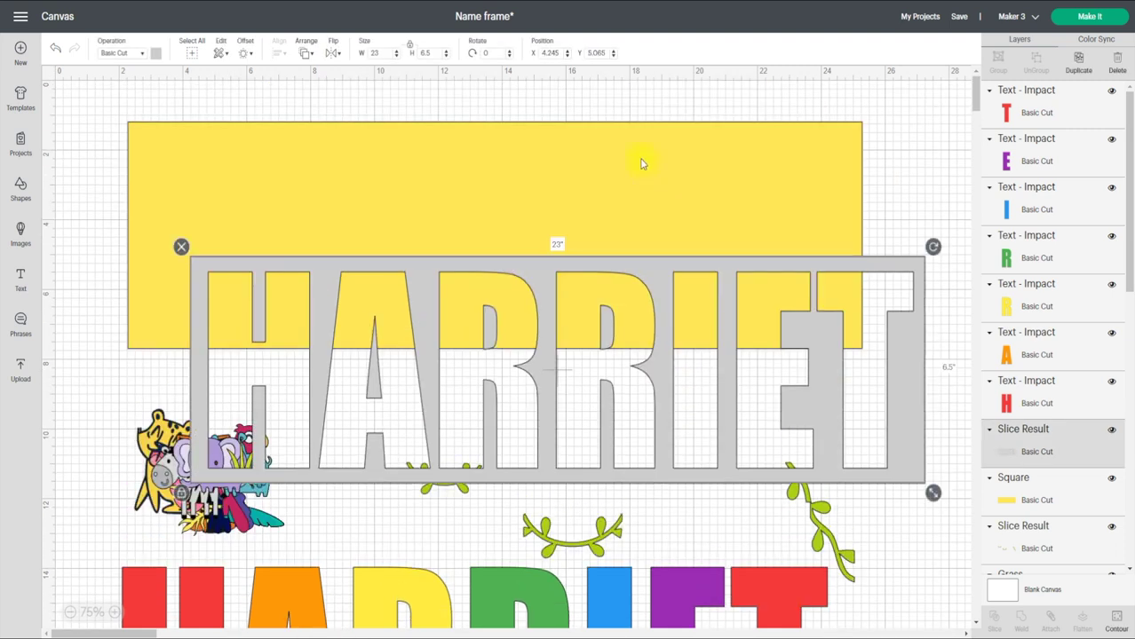
click(642, 163)
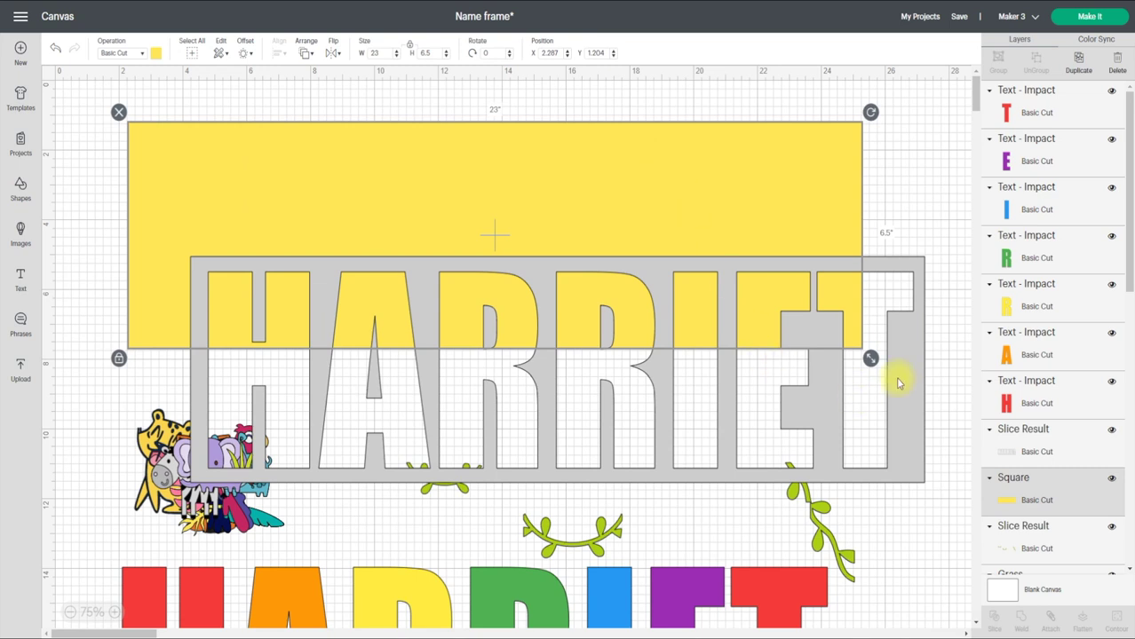
drag(896, 382, 832, 253)
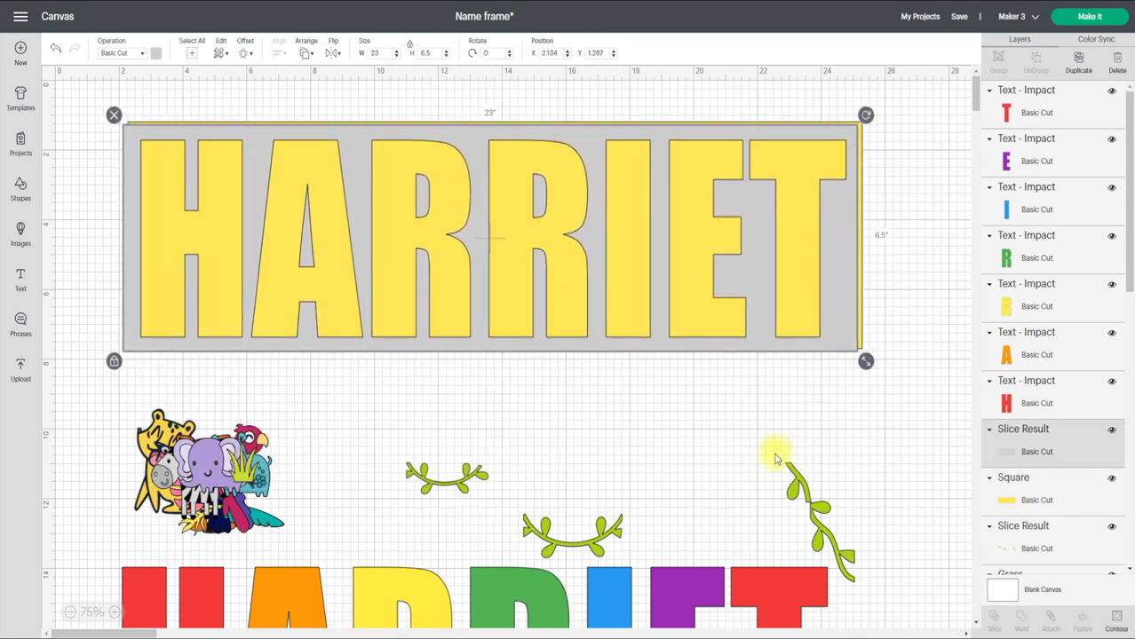
scroll(775, 458, down, 3)
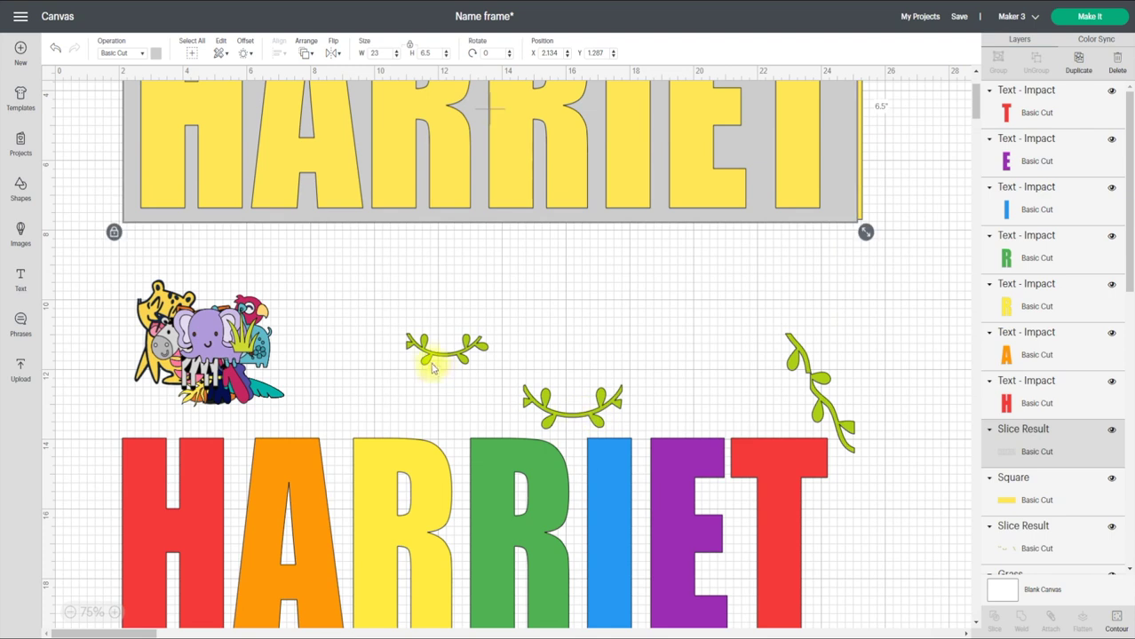
drag(273, 342, 350, 349)
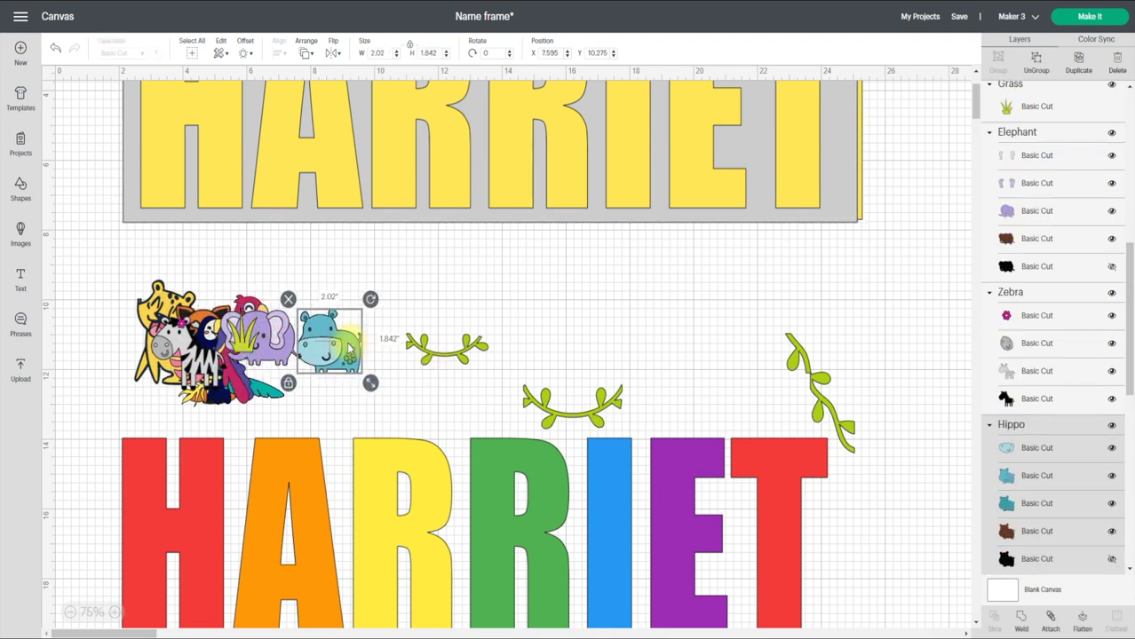